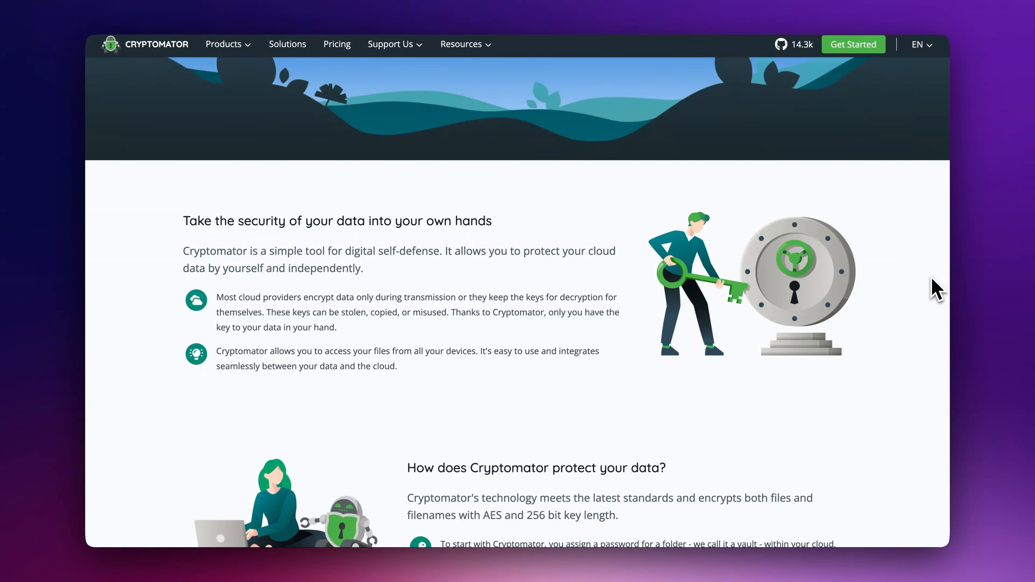
- Review how Cryptomator protects data on its website and compare the pricing plans for teams
scroll(935, 289, down, 6)
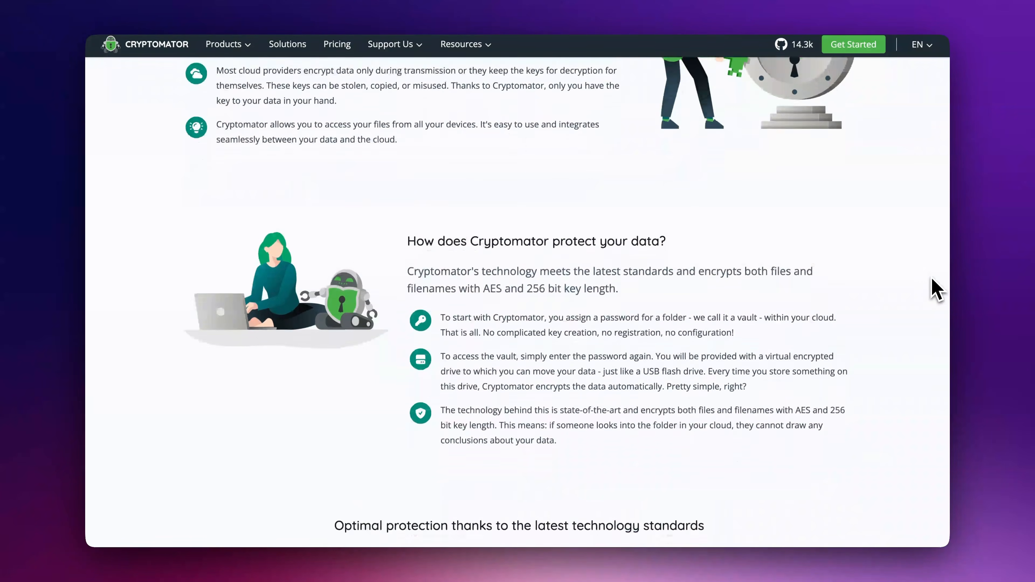
scroll(935, 290, down, 11)
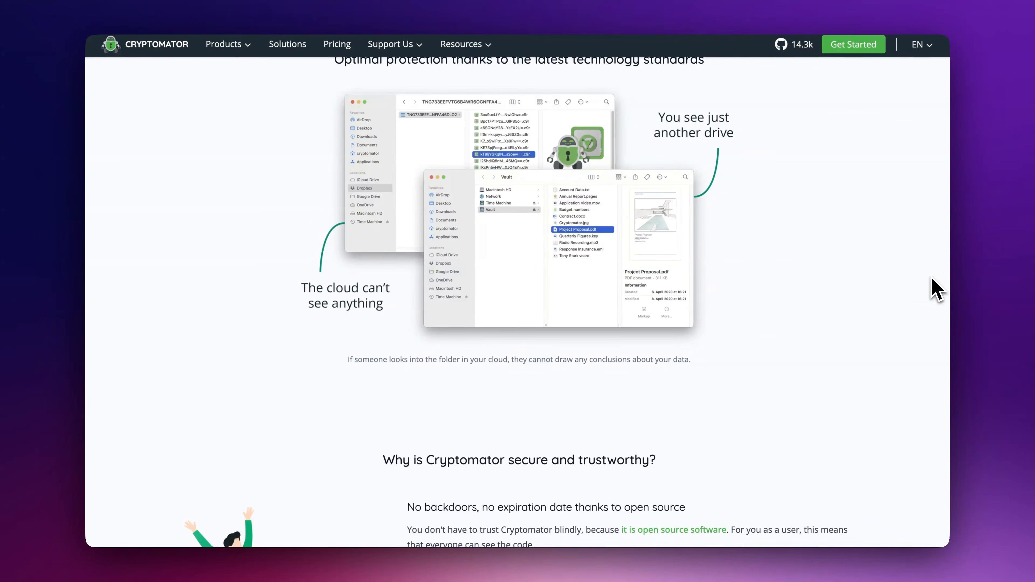
scroll(935, 289, down, 7)
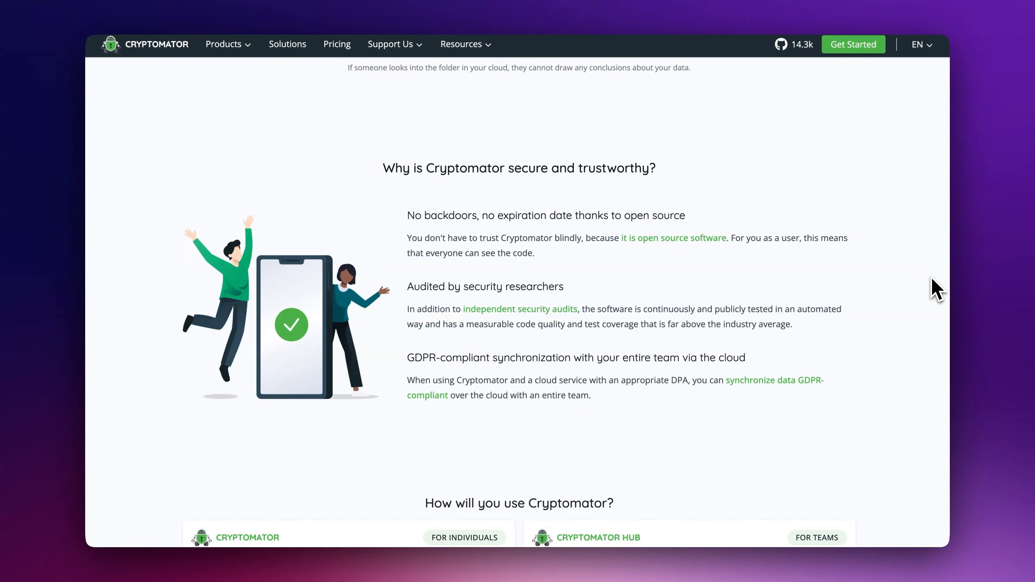
scroll(935, 289, down, 9)
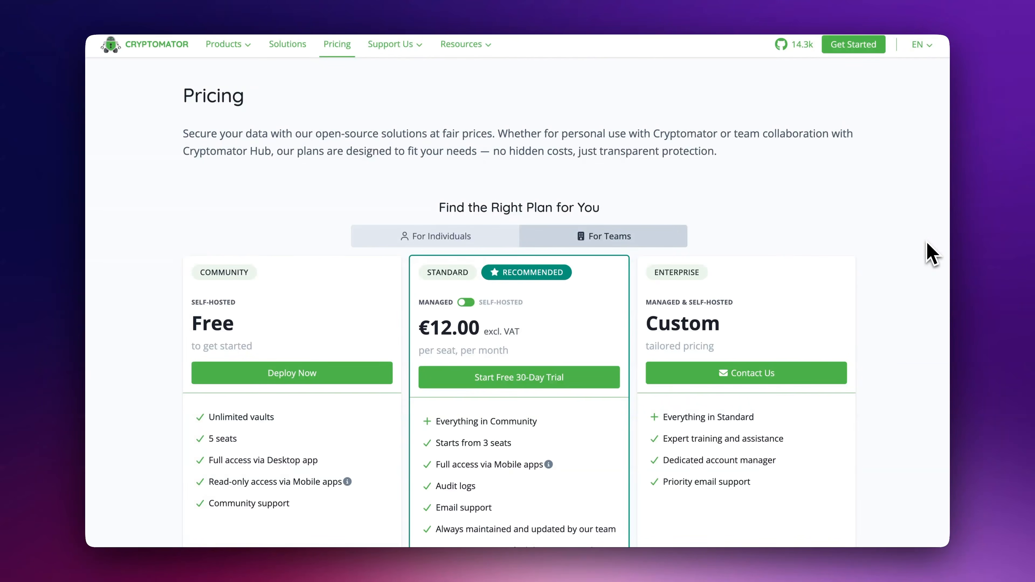
scroll(931, 254, down, 5)
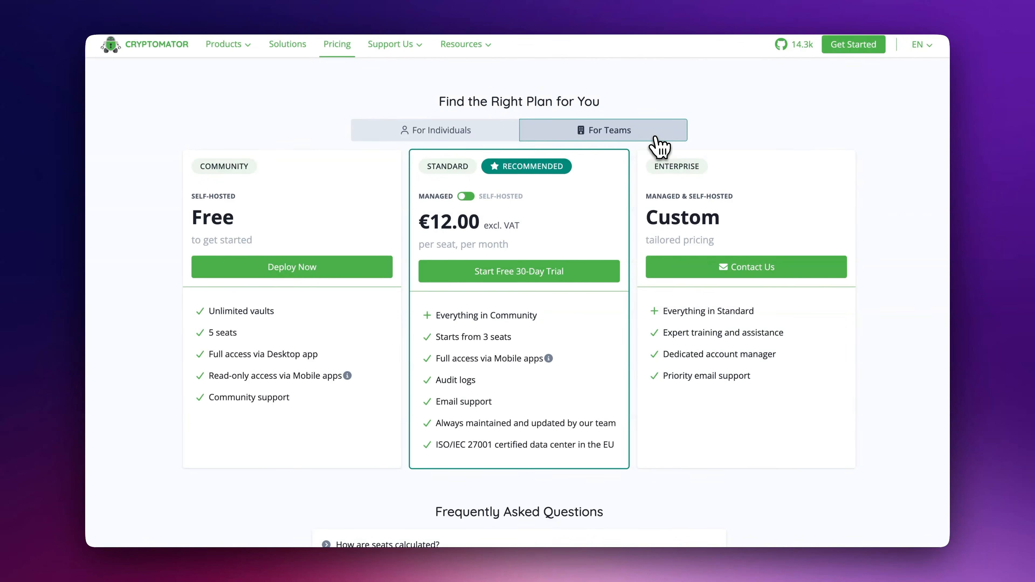
- Open the self-hosted Community deployment page and look through the Kubernetes, Docker Compose (Prod) and Docker Compose (Test) options
click(334, 283)
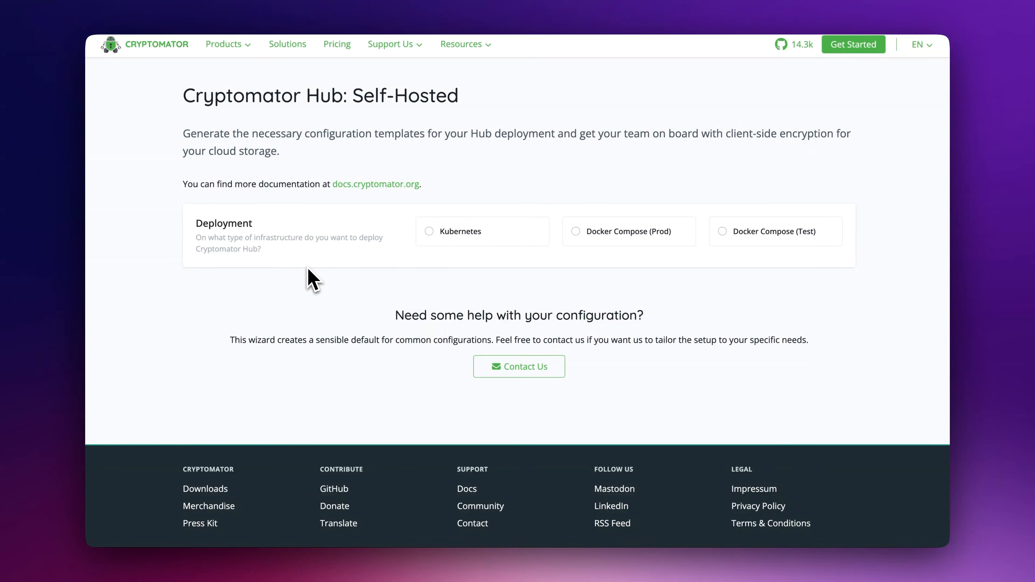
click(469, 239)
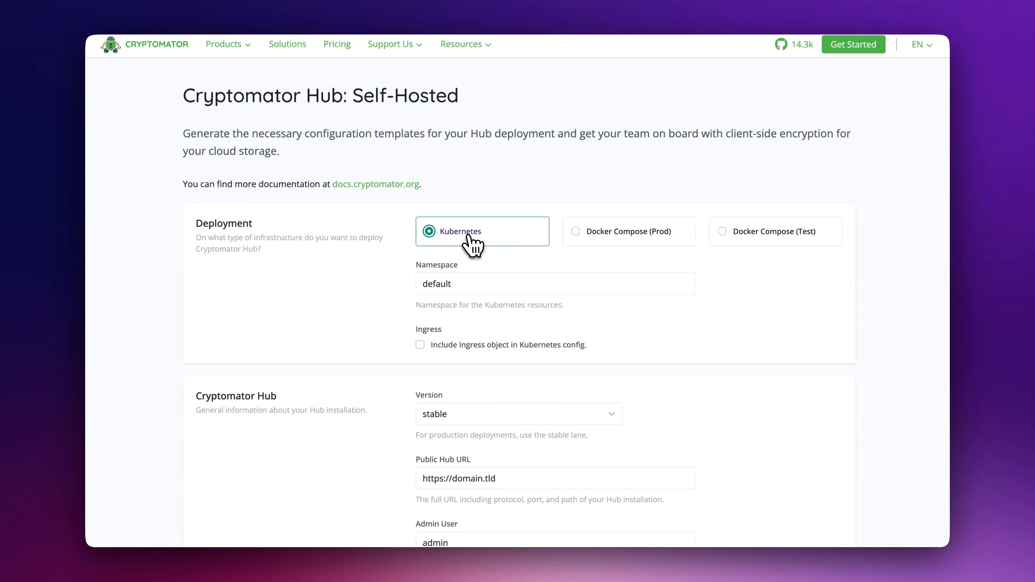
click(580, 236)
click(754, 244)
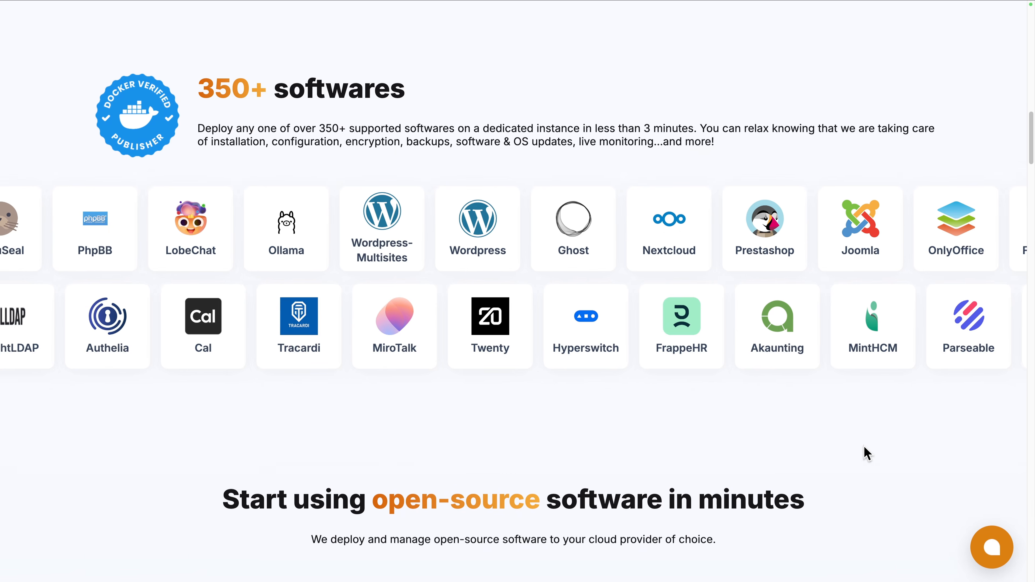
- Switch to Elestio, open the dashboard and start a new service, searching for "cryp" and choosing Cryptomator
scroll(864, 450, down, 10)
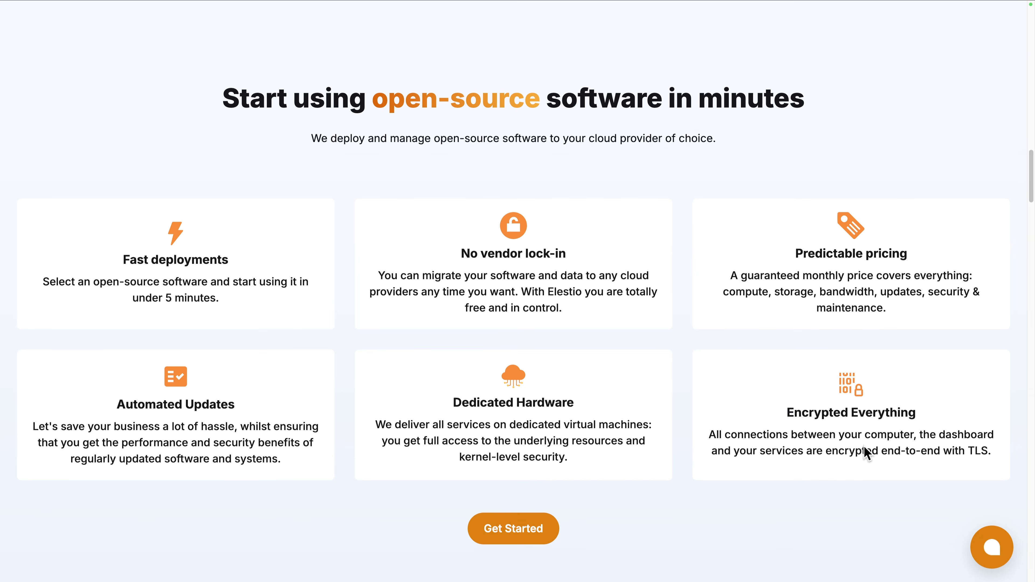
scroll(864, 447, down, 12)
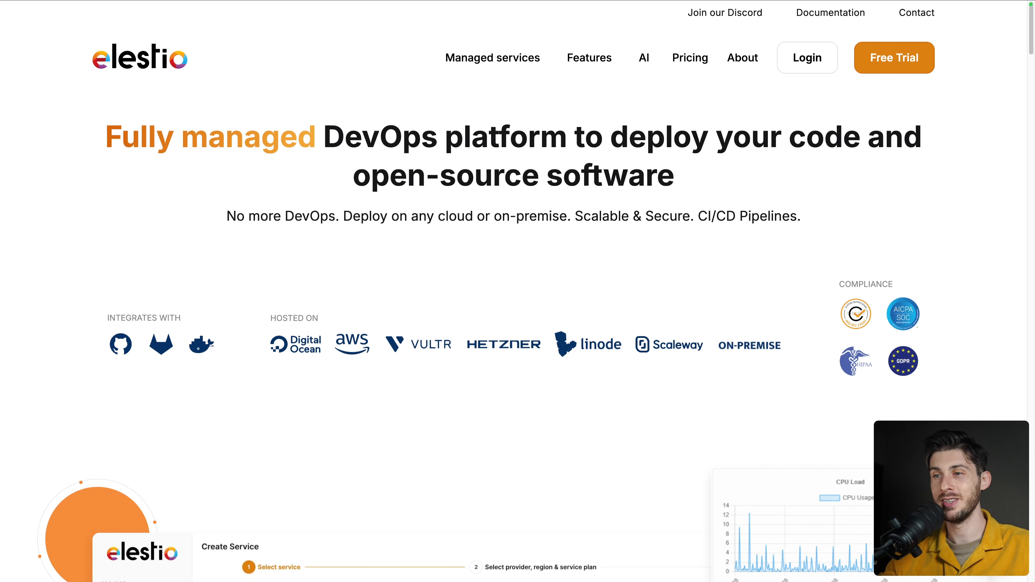
click(791, 67)
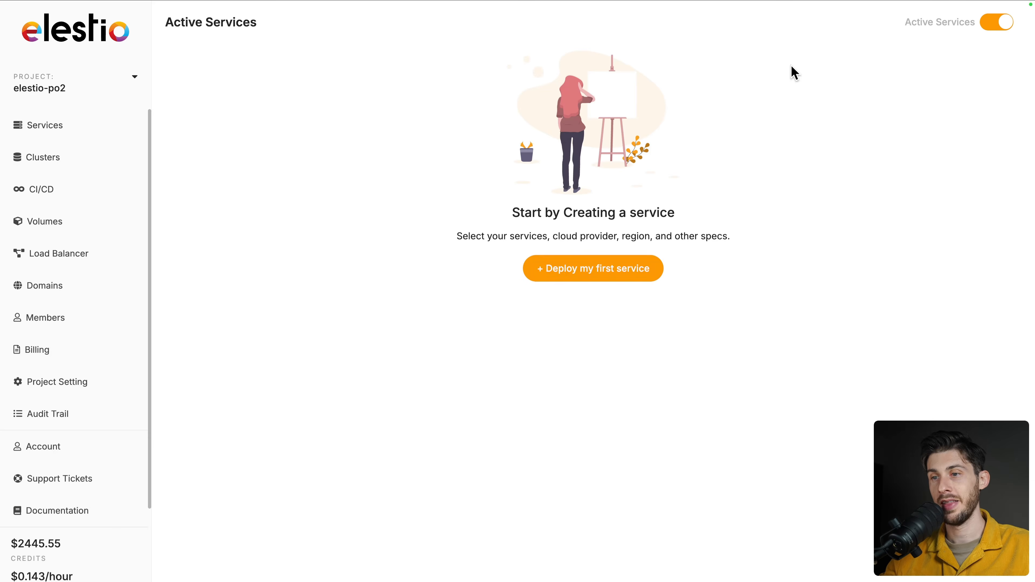
click(608, 269)
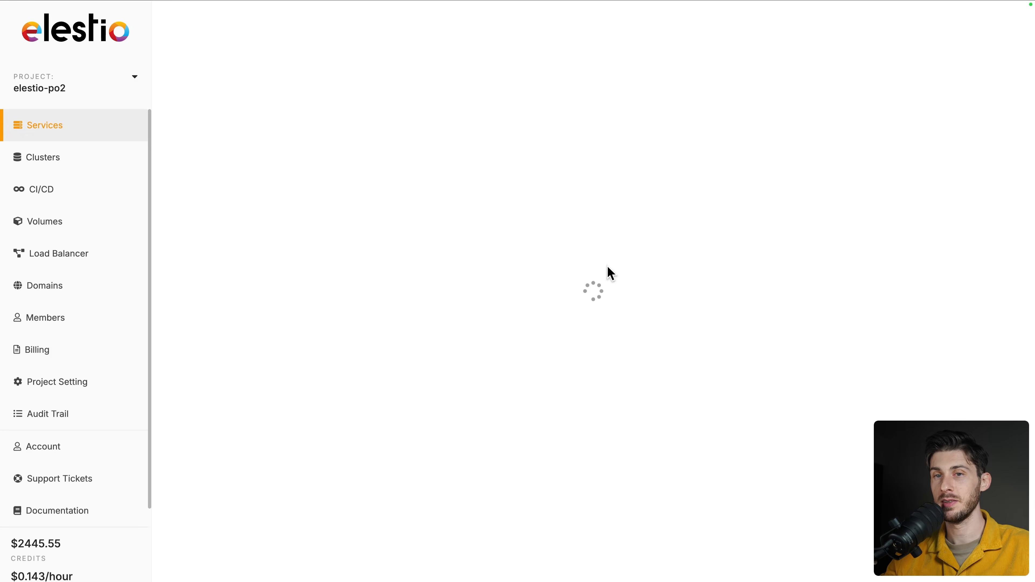
text(cryp)
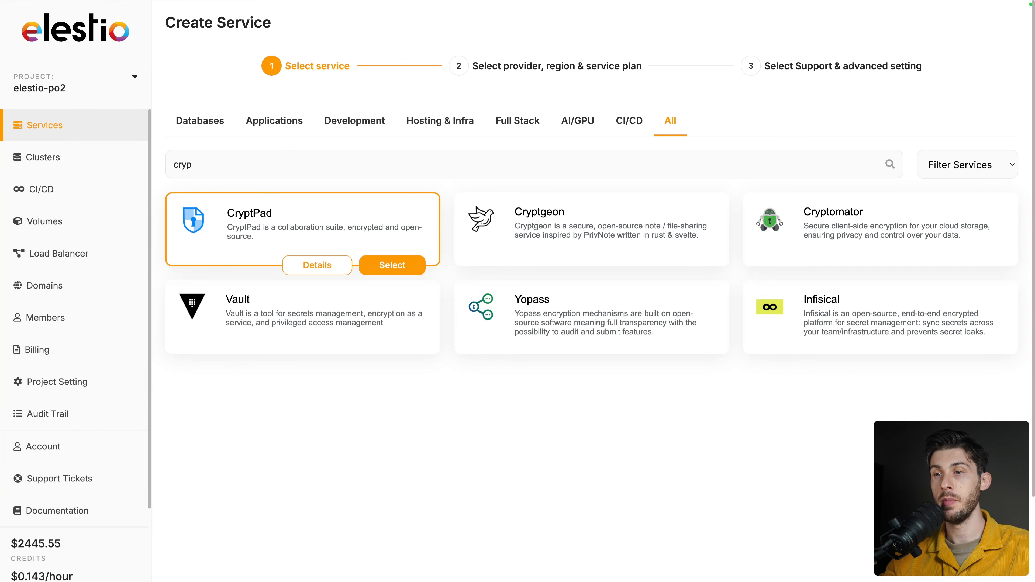
mouse_move(935, 273)
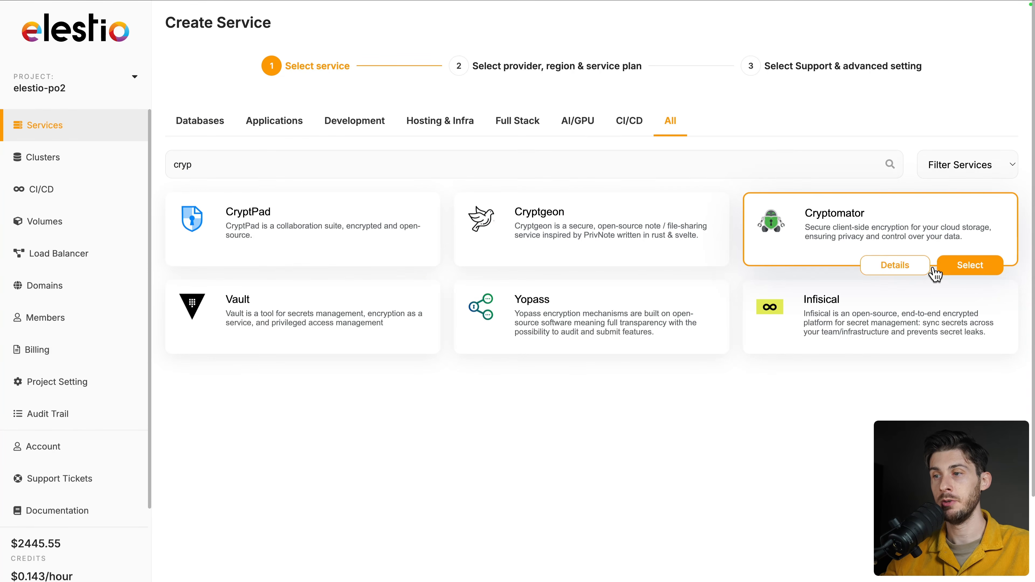
click(969, 271)
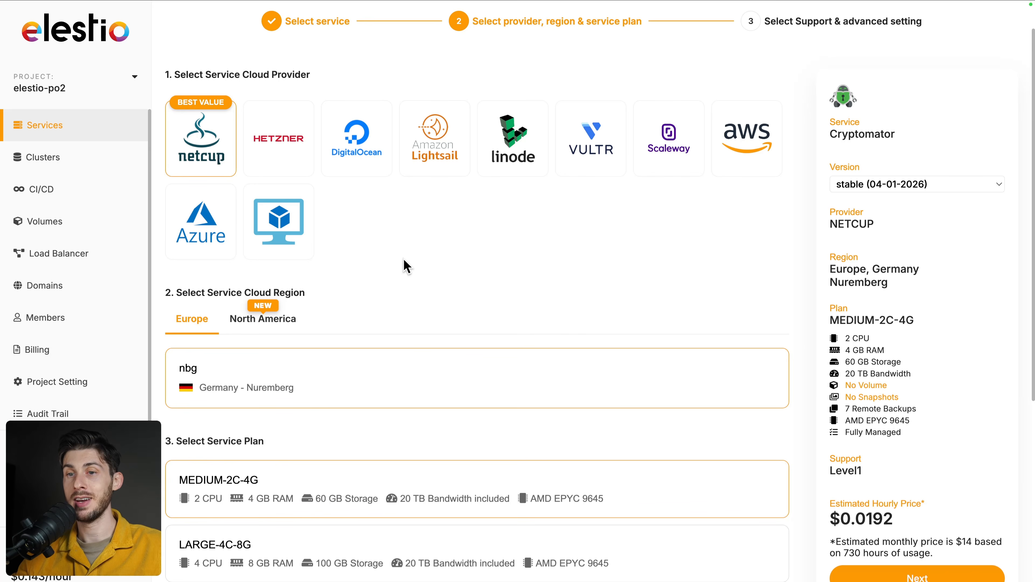
- Accept netcup as provider, the Nuremberg region in Germany and the MEDIUM-2C-4G plan for the Cryptomator service
scroll(405, 267, down, 3)
scroll(358, 294, down, 2)
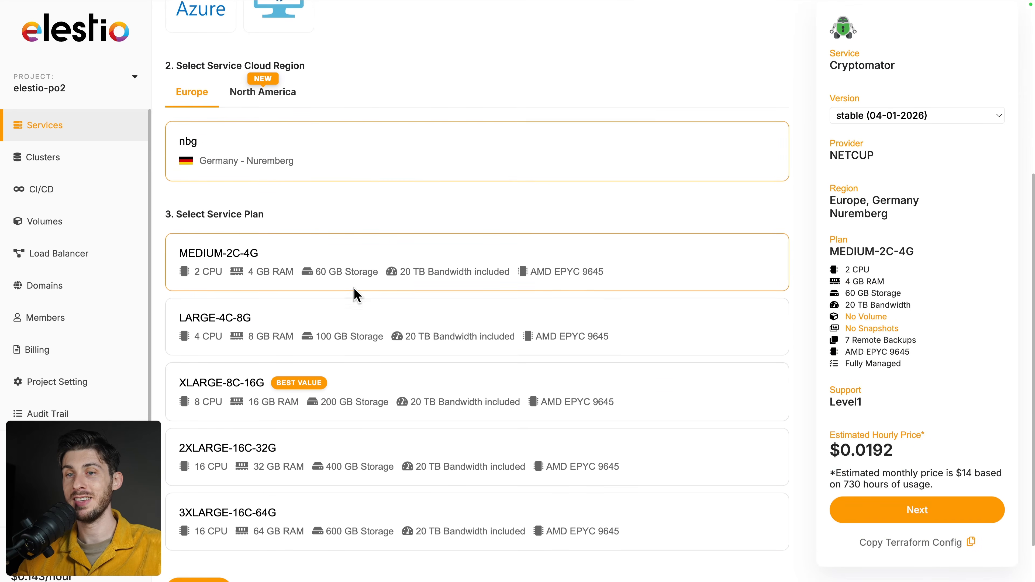
scroll(357, 294, down, 1)
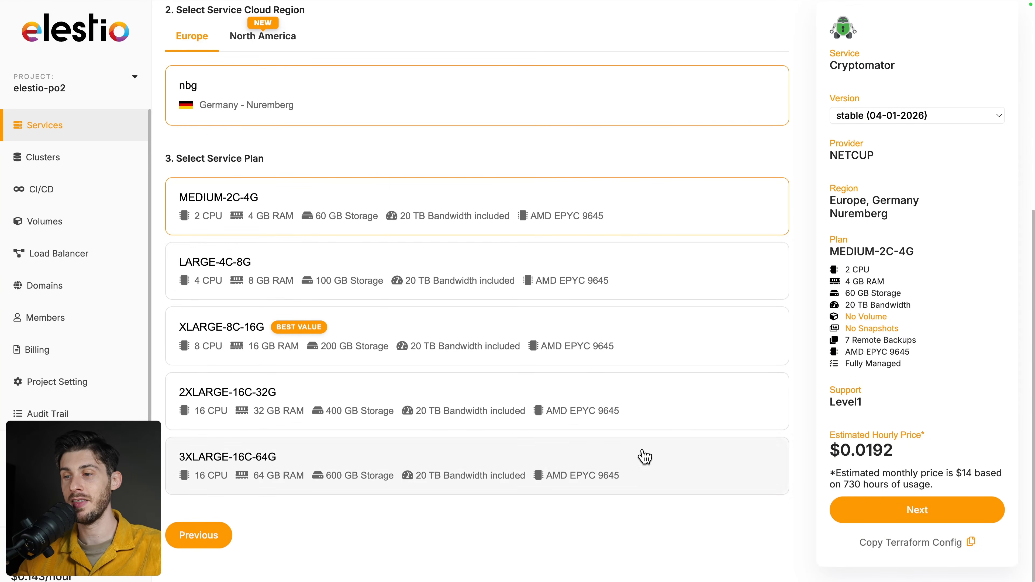
click(852, 510)
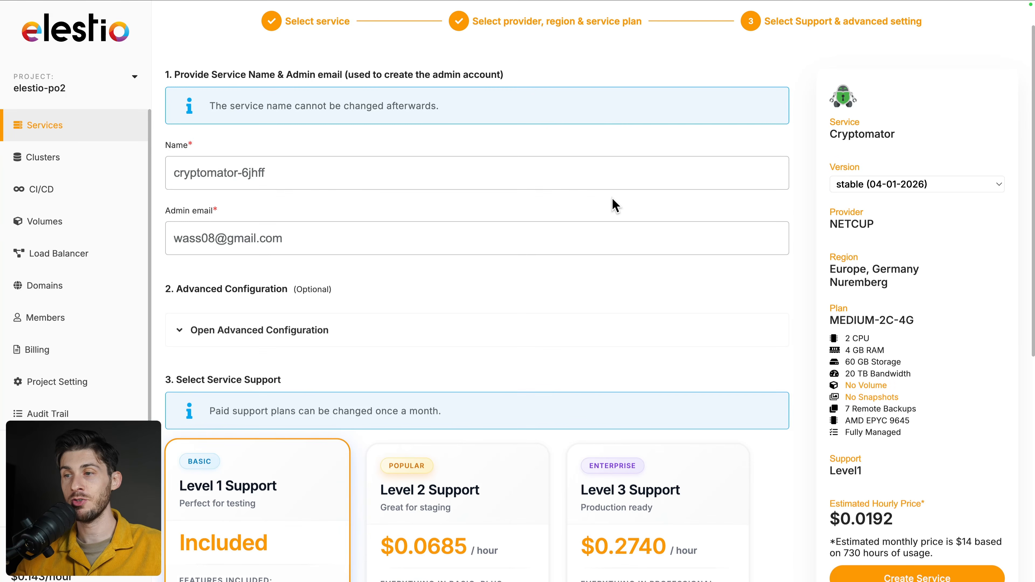
- Create the Cryptomator service with the proposed name and admin e-mail and the included Level 1 Support
scroll(615, 204, down, 5)
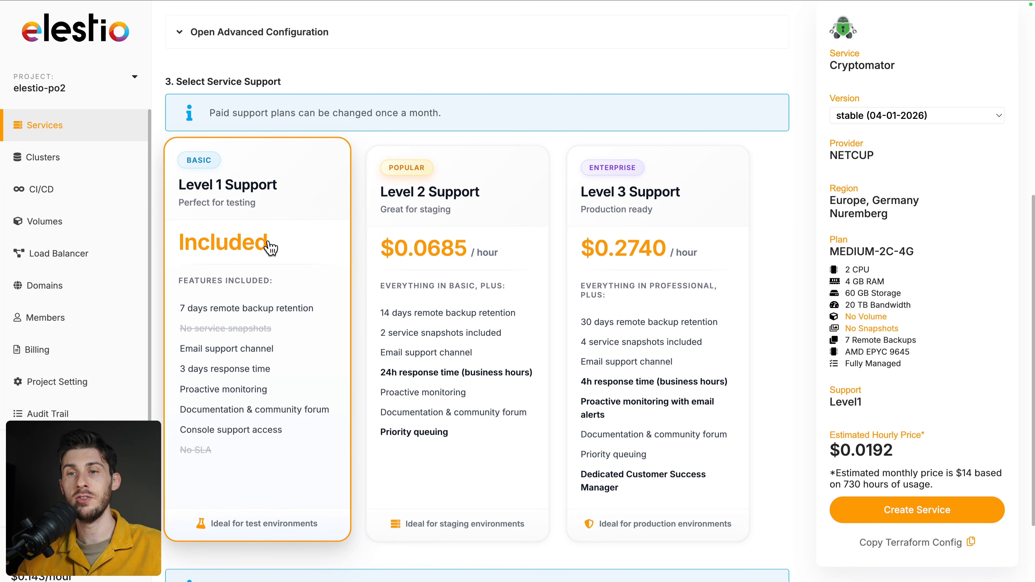
scroll(269, 246, up, 1)
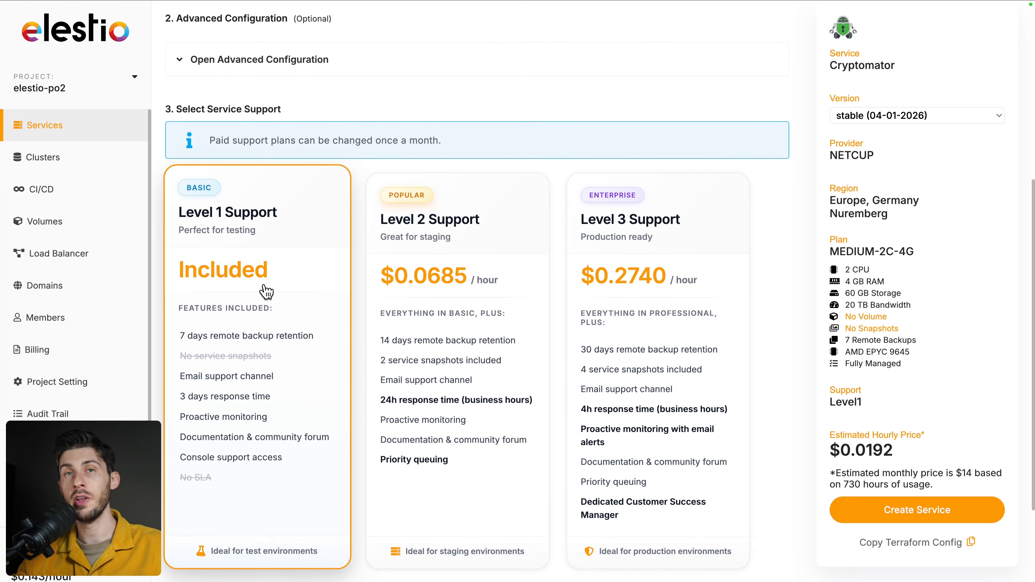
click(886, 520)
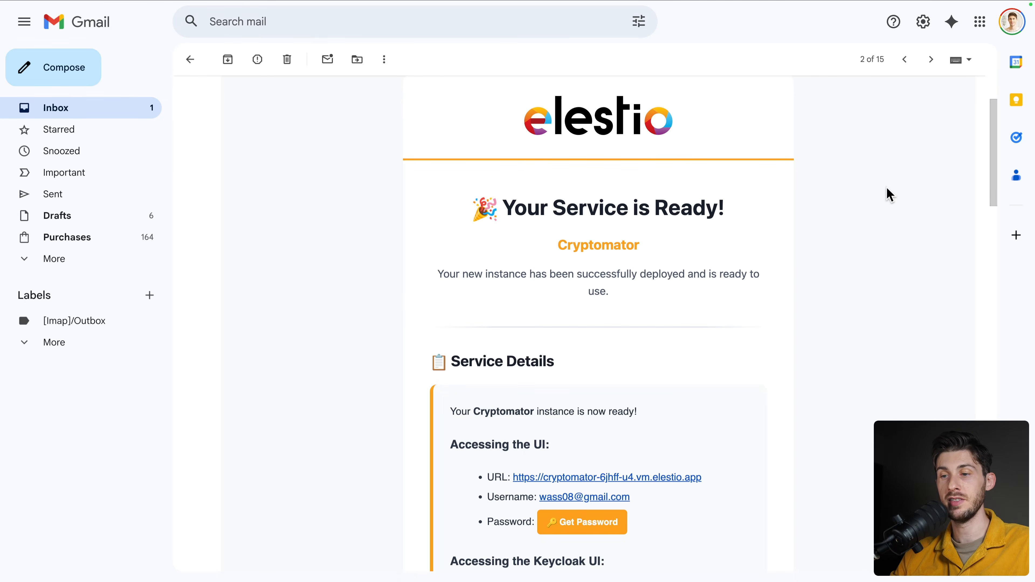
- Read the service-ready e-mail, then copy the admin password from the Elestio service overview and open the Admin UI
scroll(767, 326, down, 3)
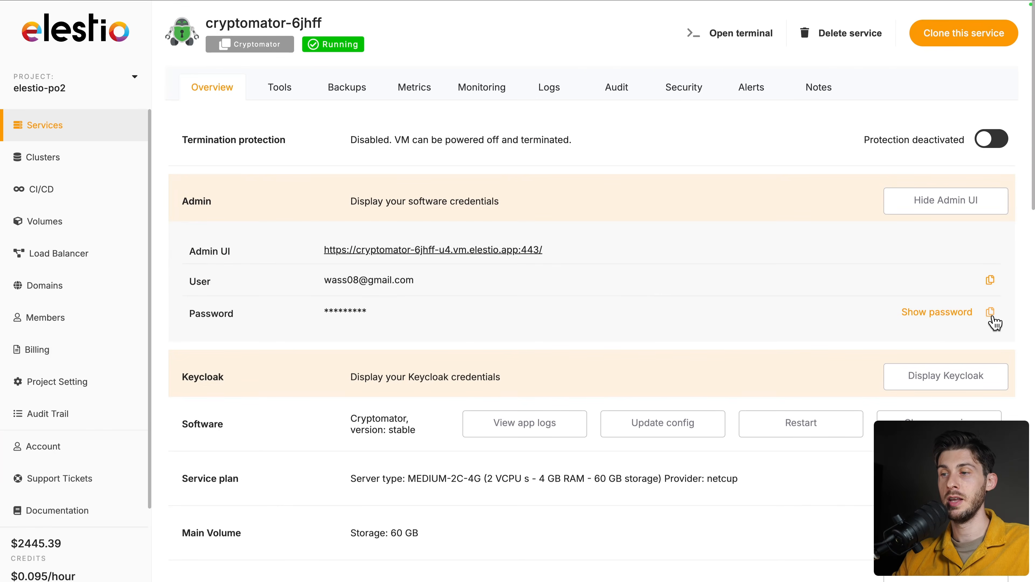
click(991, 317)
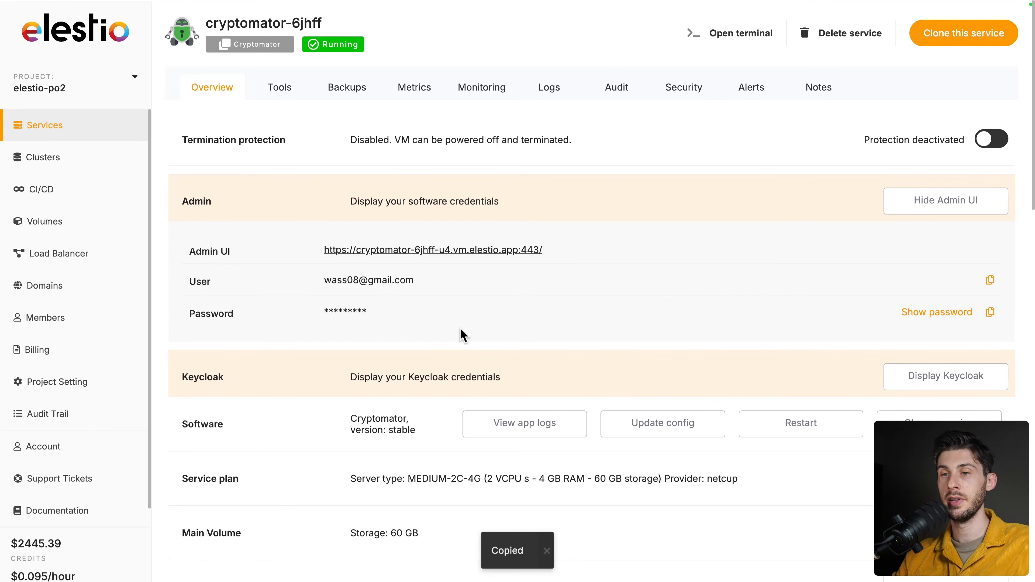
click(375, 250)
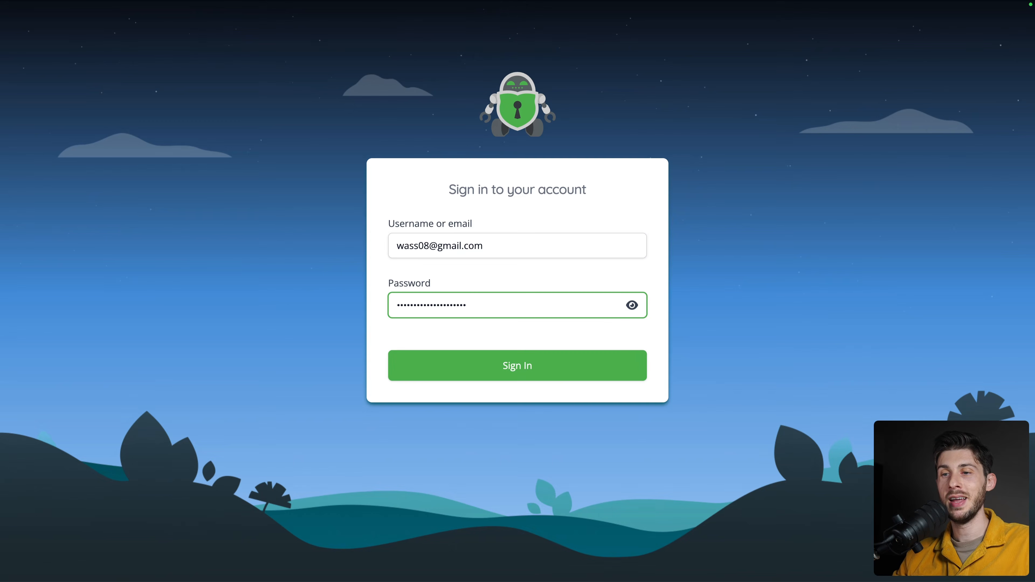
- Sign in with the admin e-mail and account password, and submit the account's first and last name
click(516, 366)
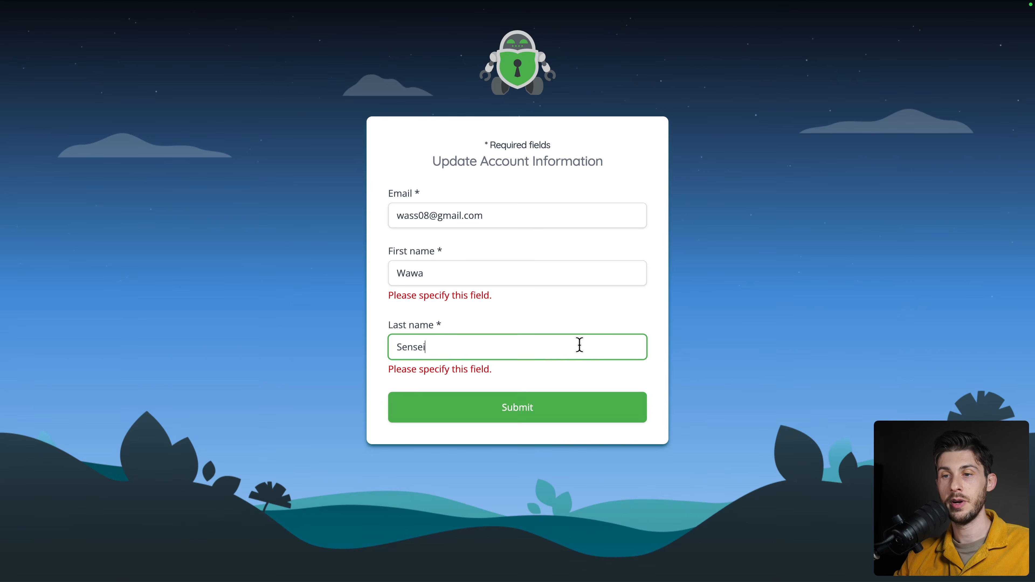
click(536, 416)
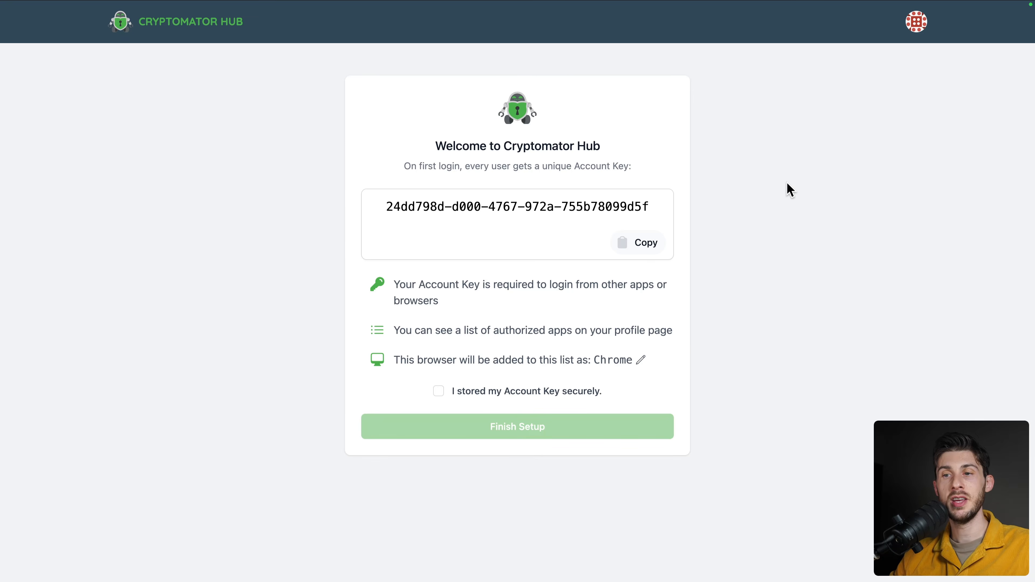
- Copy the unique Account Key, confirm that it is stored securely and finish the Cryptomator Hub setup
click(647, 244)
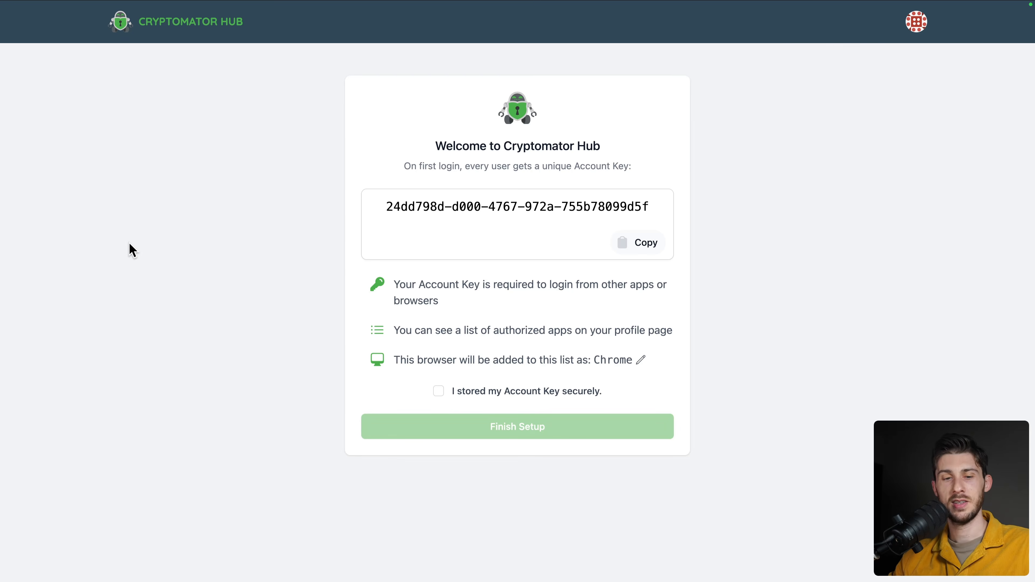
click(439, 393)
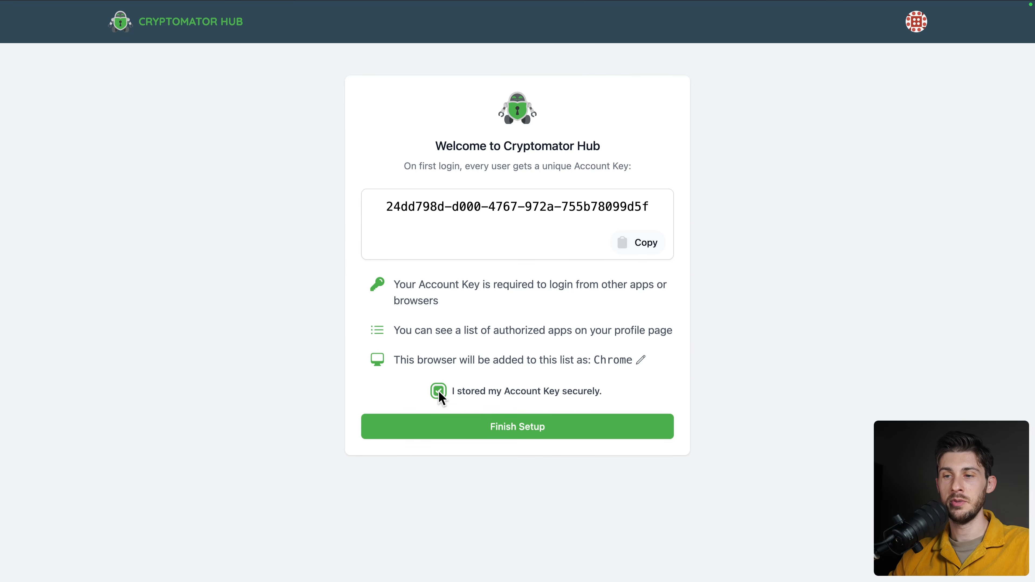
click(476, 433)
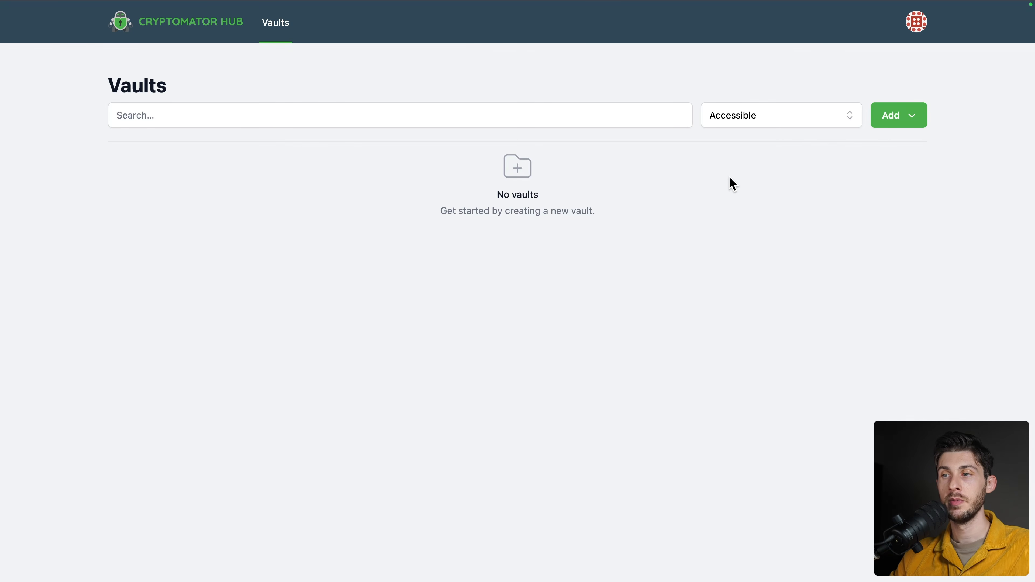
- Start creating a new vault named "Elestio" with the description "All files for Elestio"
click(887, 117)
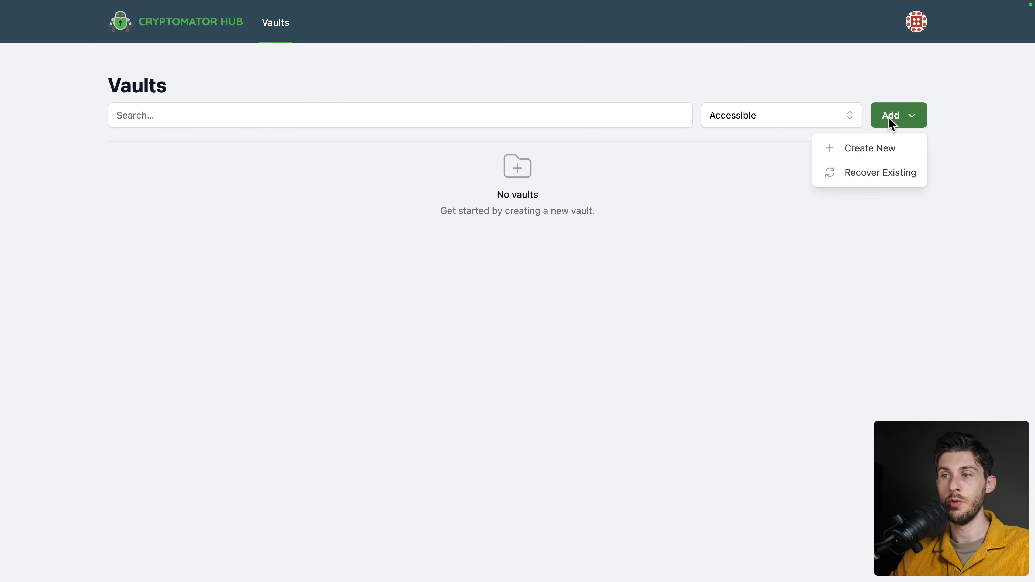
click(848, 157)
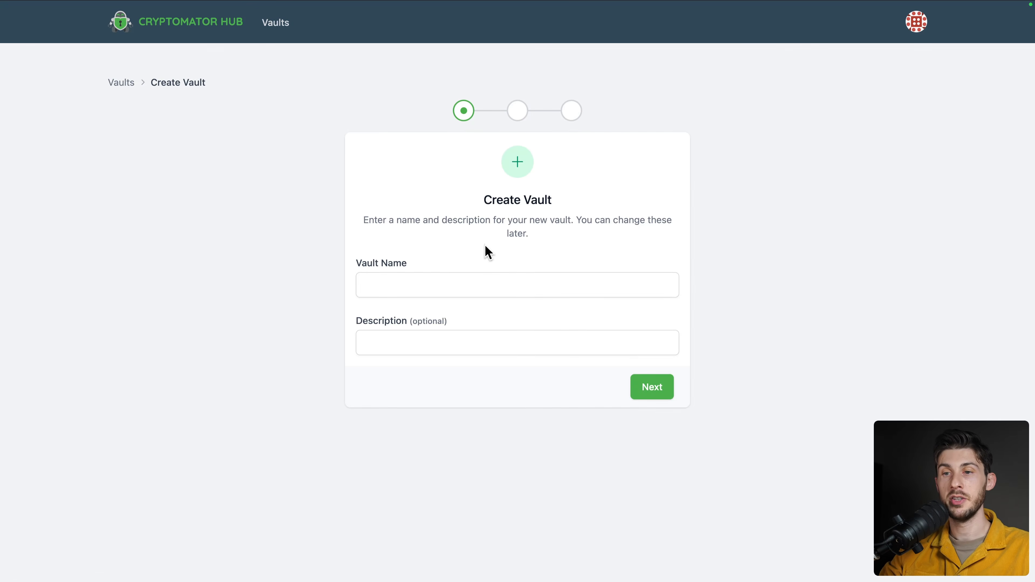
click(460, 278)
text(Elestio)
key(Tab)
text(Al)
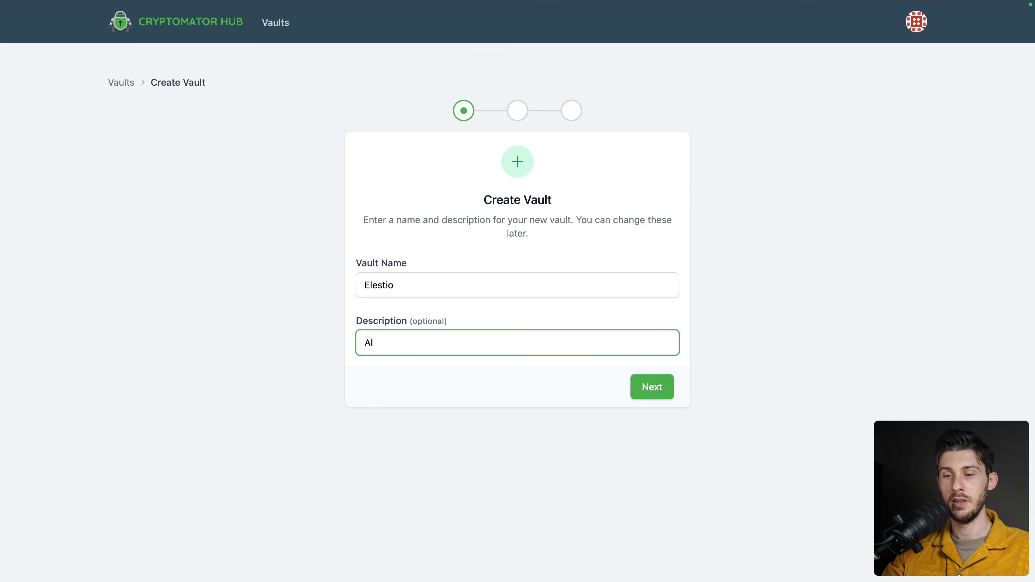
text(l files for Elestio)
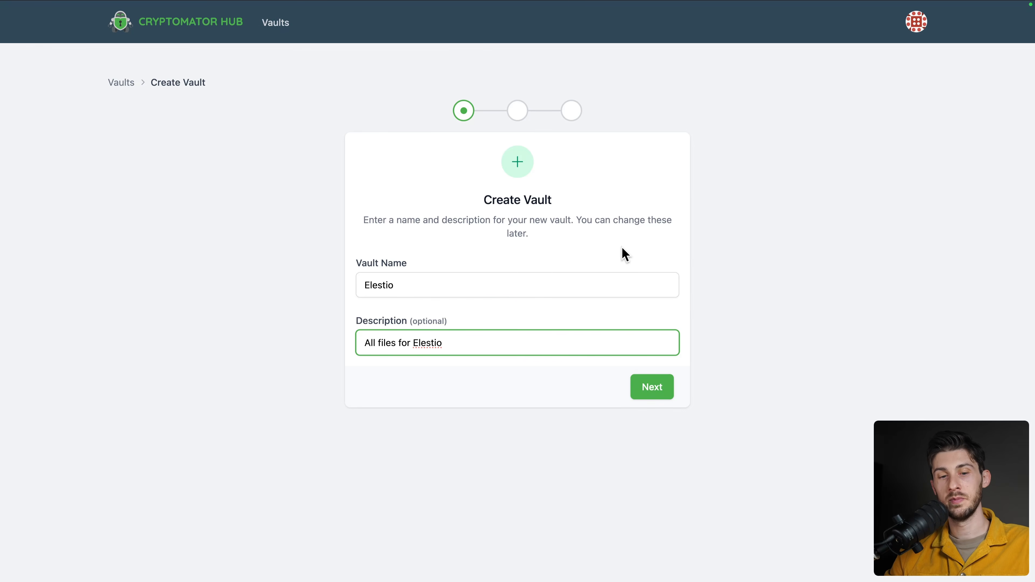
- Change the new vault's name to "Finance"
double_click(444, 281)
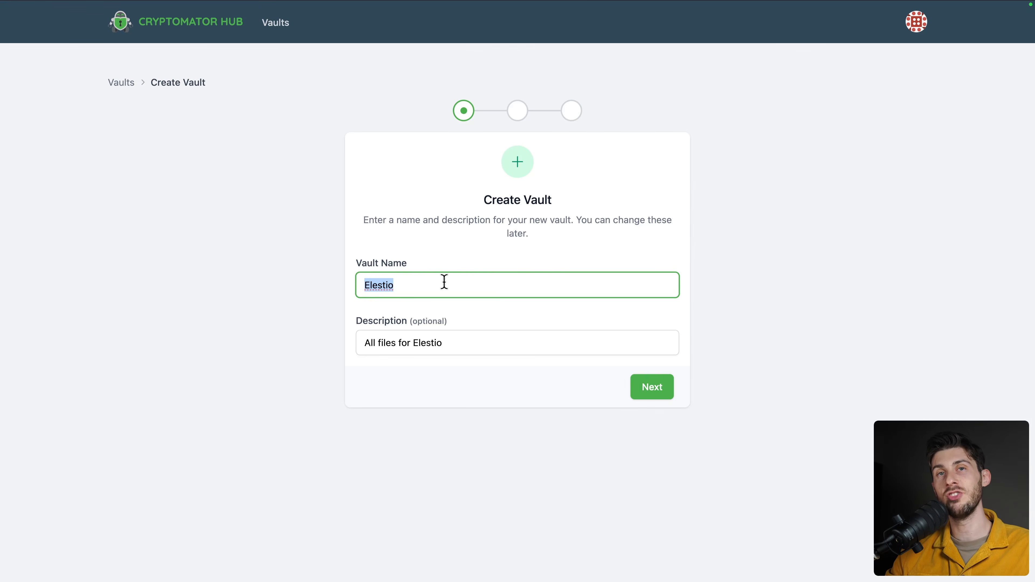
text(Finance)
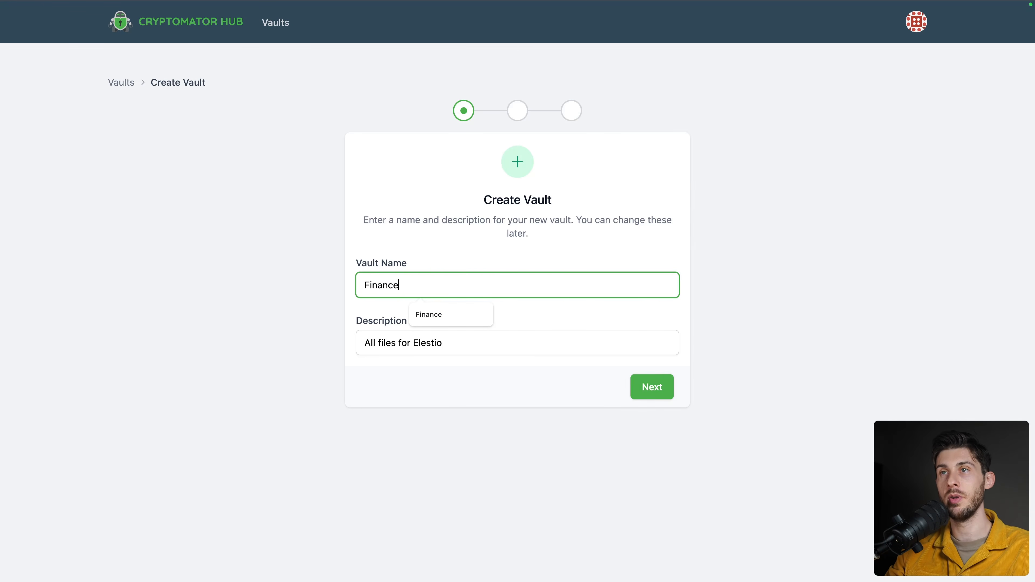
- Try the vault name "Marketing", replace it with "Top Secret", and submit it with the description "Only secret projects & files for Elestio"
key(super+a)
text(Marketing)
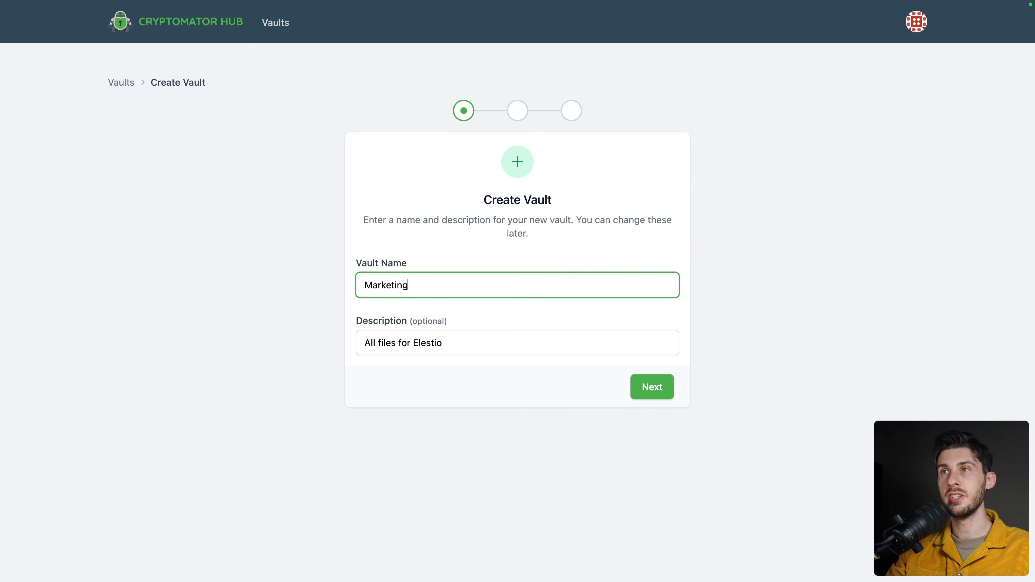
key(super+a)
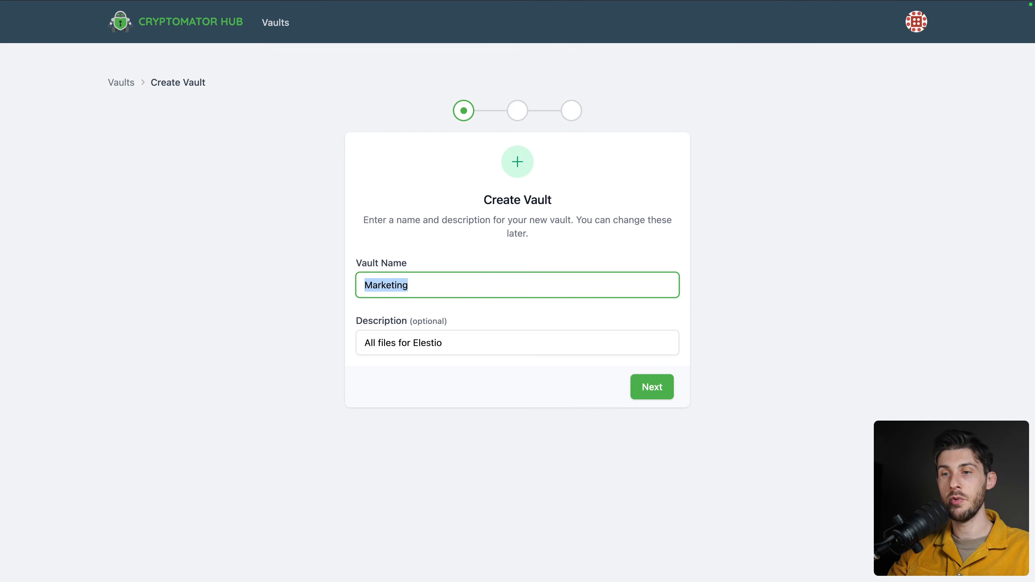
text(Top Secret)
key(Tab)
text(Only secret projects & files for Elestio)
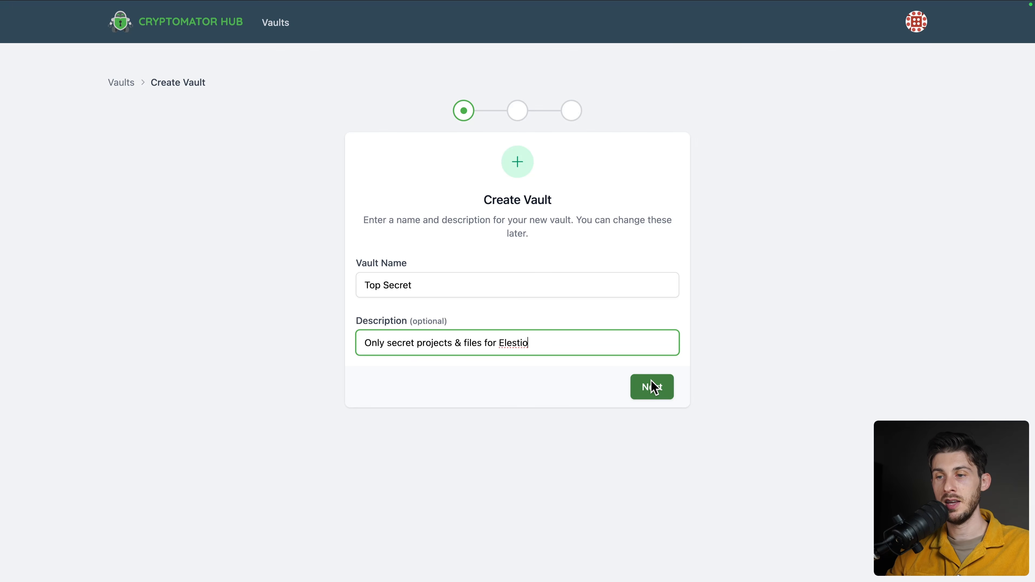
click(653, 388)
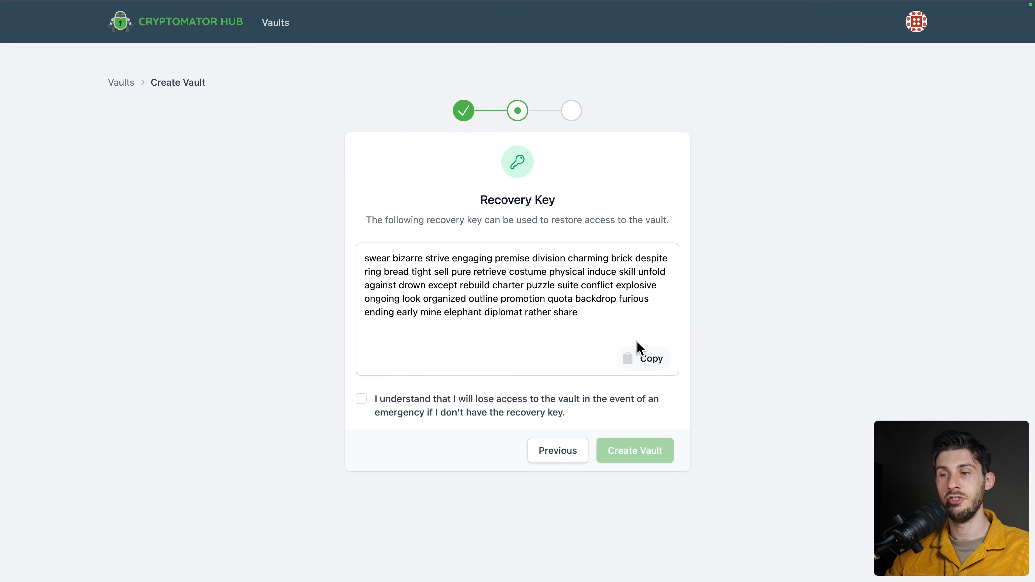
- Copy the vault's recovery key, acknowledge that access can be lost without it, and create the vault
click(643, 362)
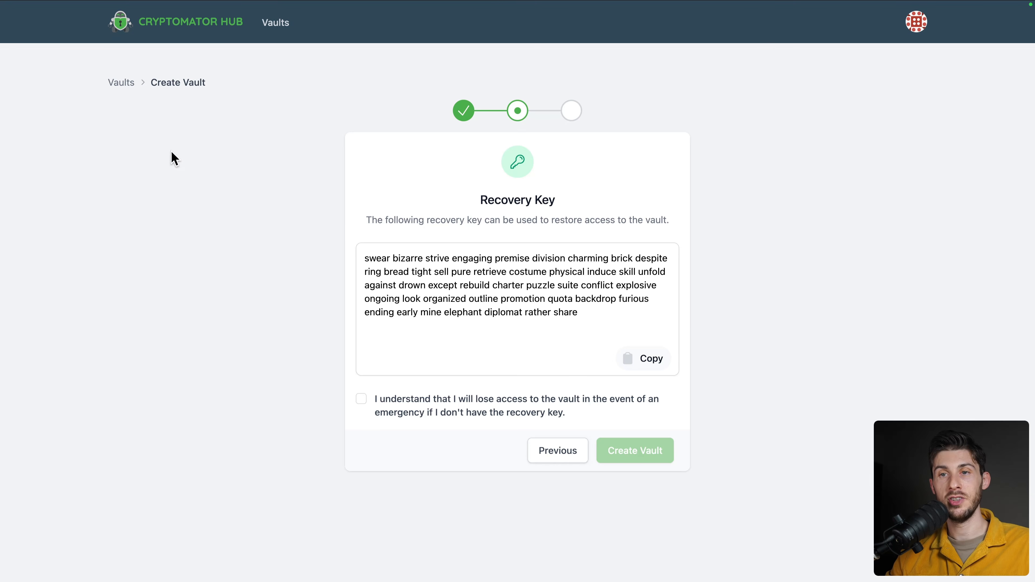
click(648, 359)
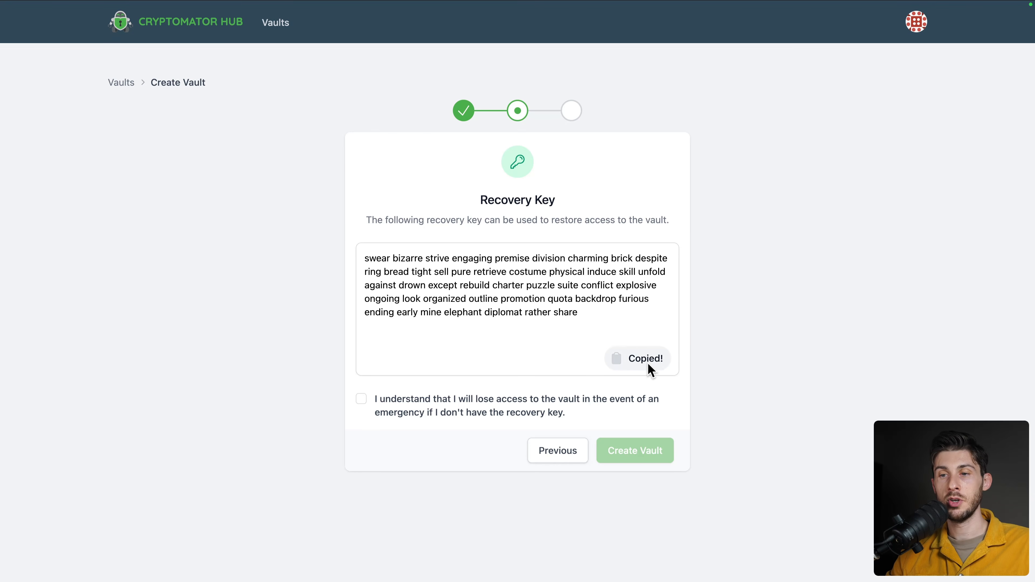
click(404, 405)
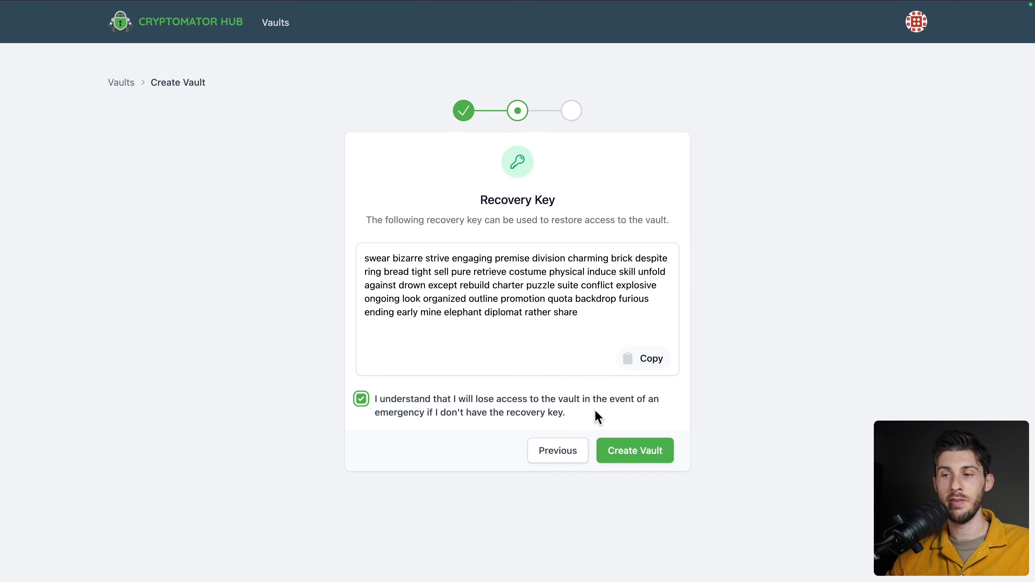
click(627, 450)
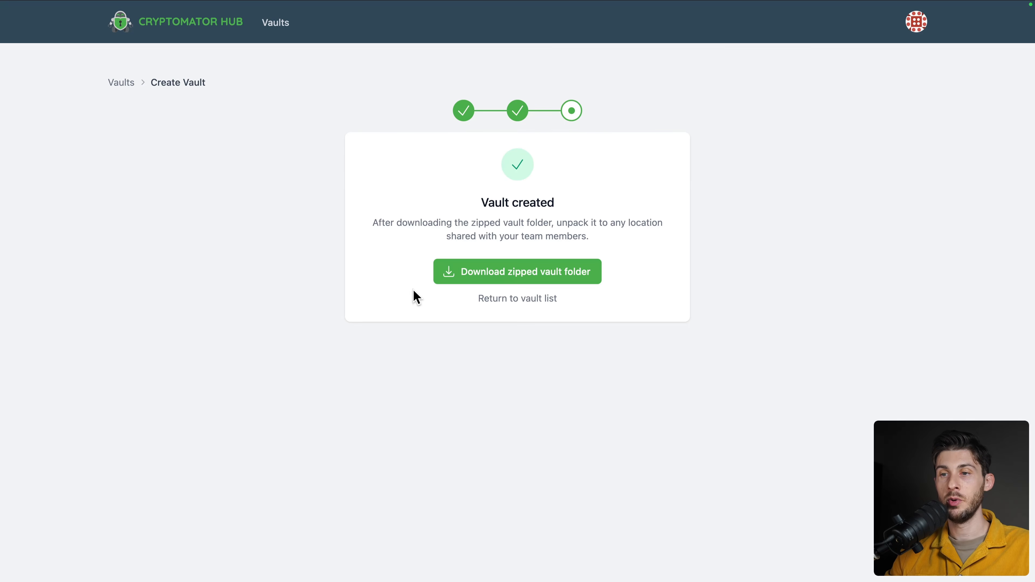
- Download the zipped vault folder and expand the "d" folder inside the unpacked Top Secret folder
click(517, 277)
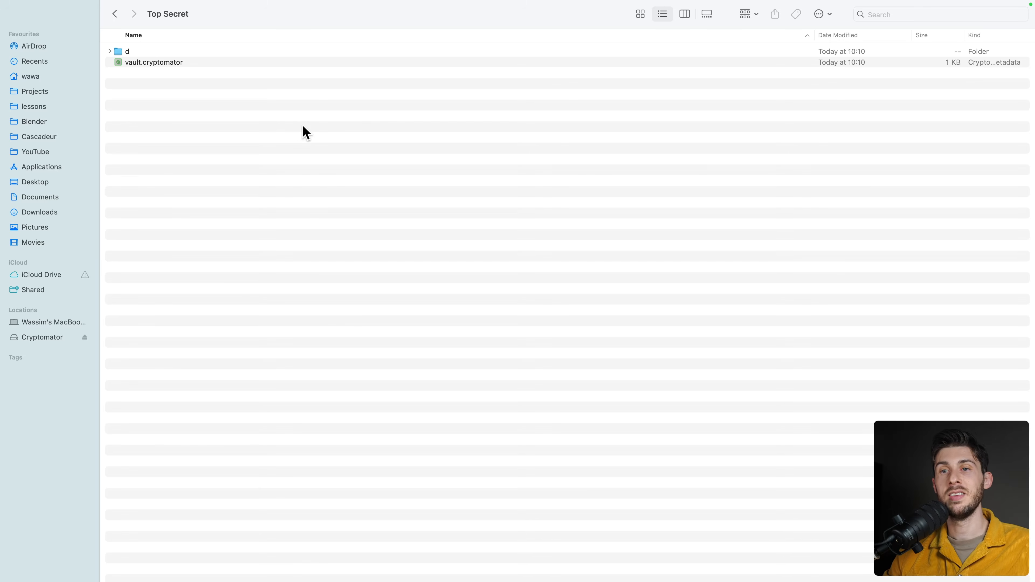
click(110, 52)
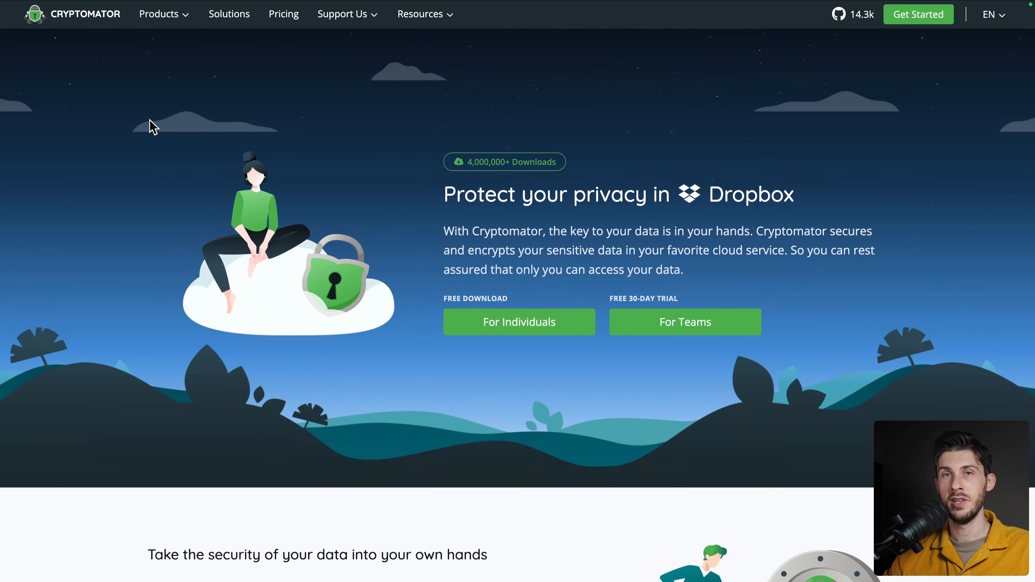
- Open the downloads page on the Cryptomator website and view the Android, iOS and macOS versions
click(159, 17)
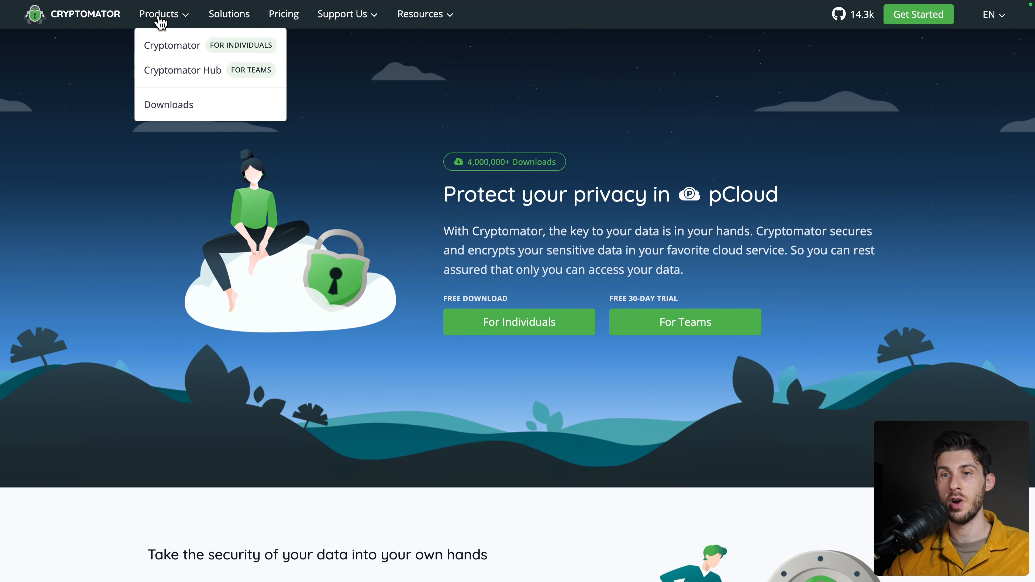
click(187, 112)
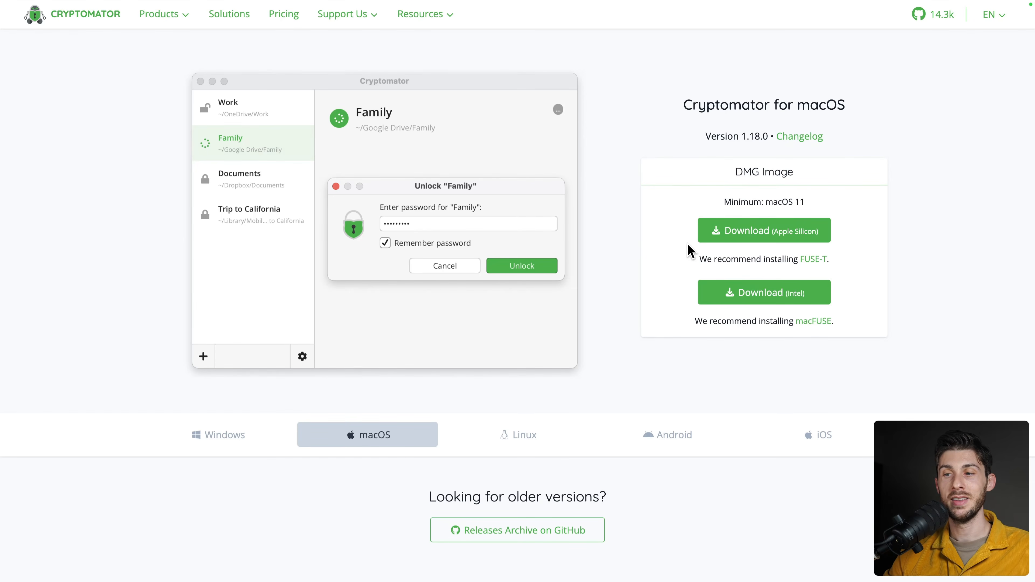
click(659, 439)
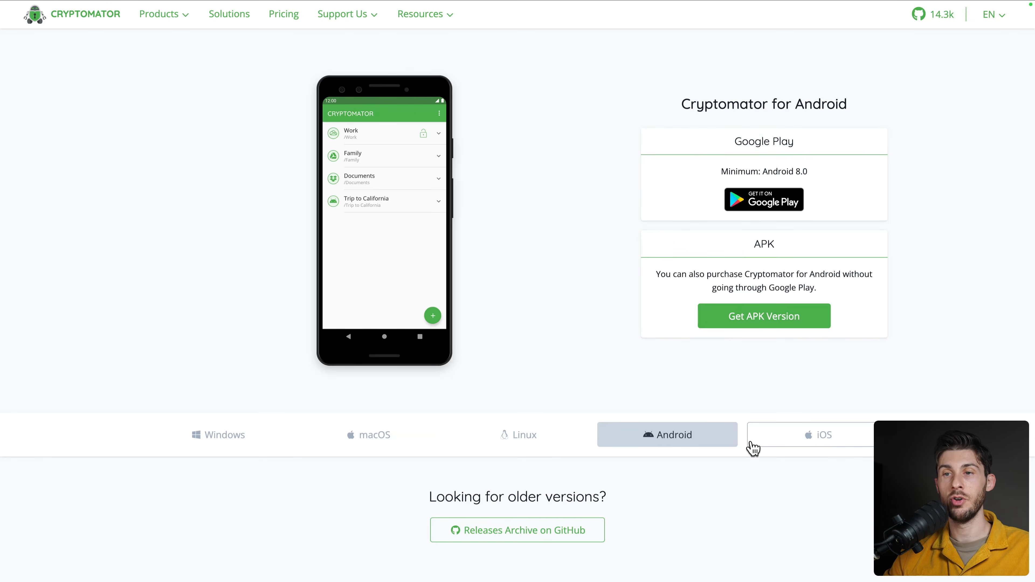
click(804, 447)
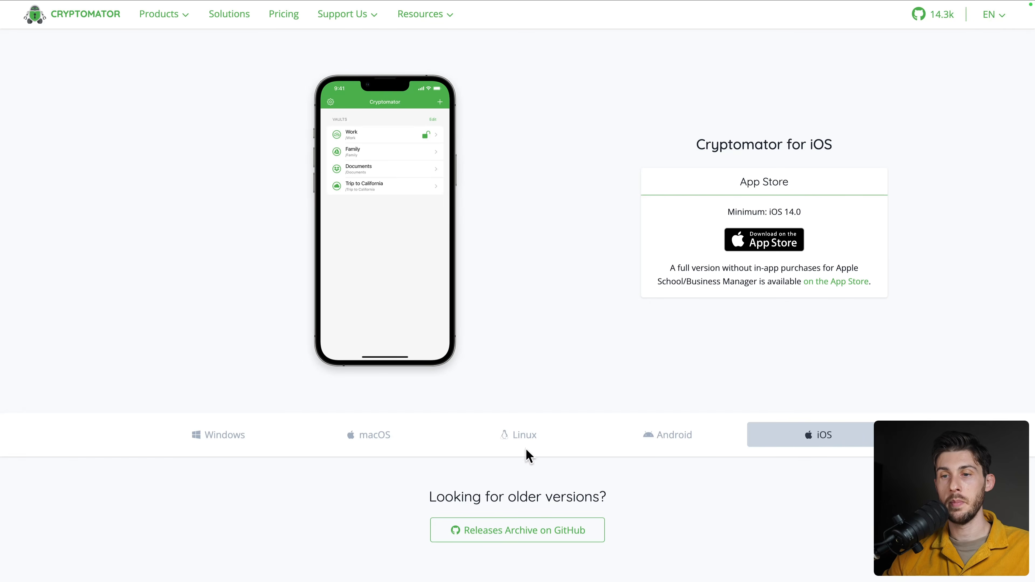
click(387, 444)
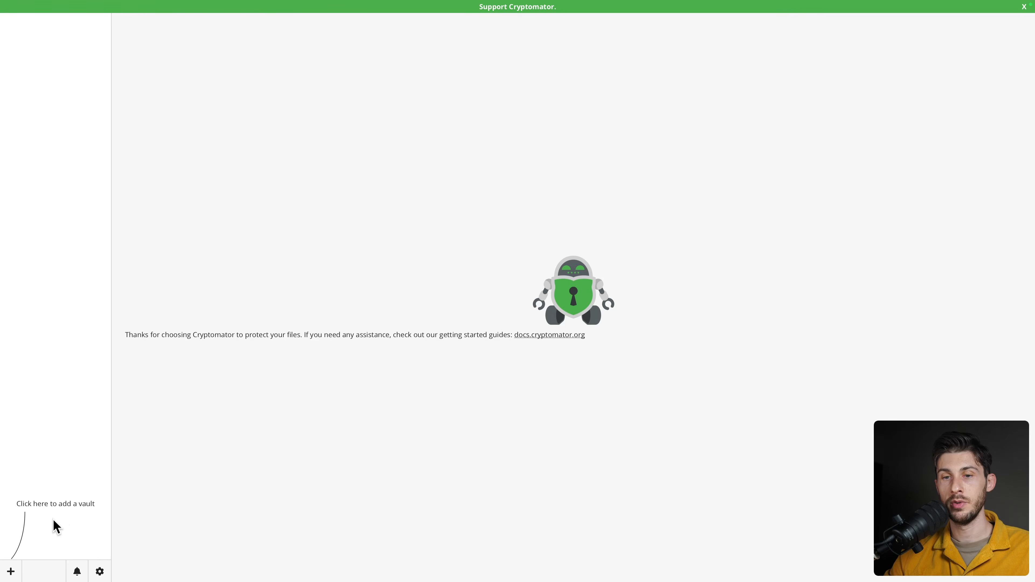
- Switch to the Cryptomator desktop app and add the existing Top Secret vault using its vault.cryptomator file
click(11, 571)
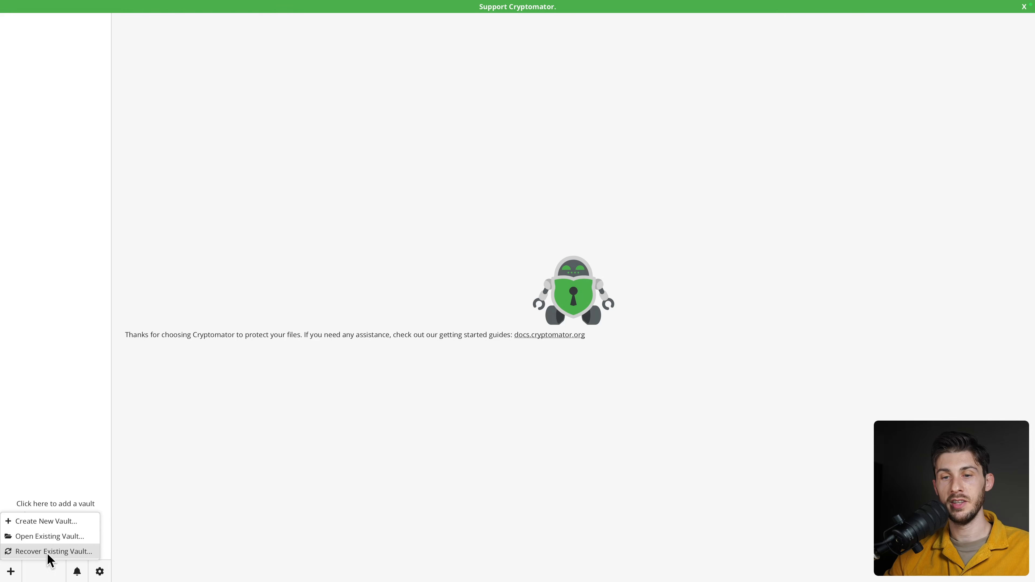
click(31, 540)
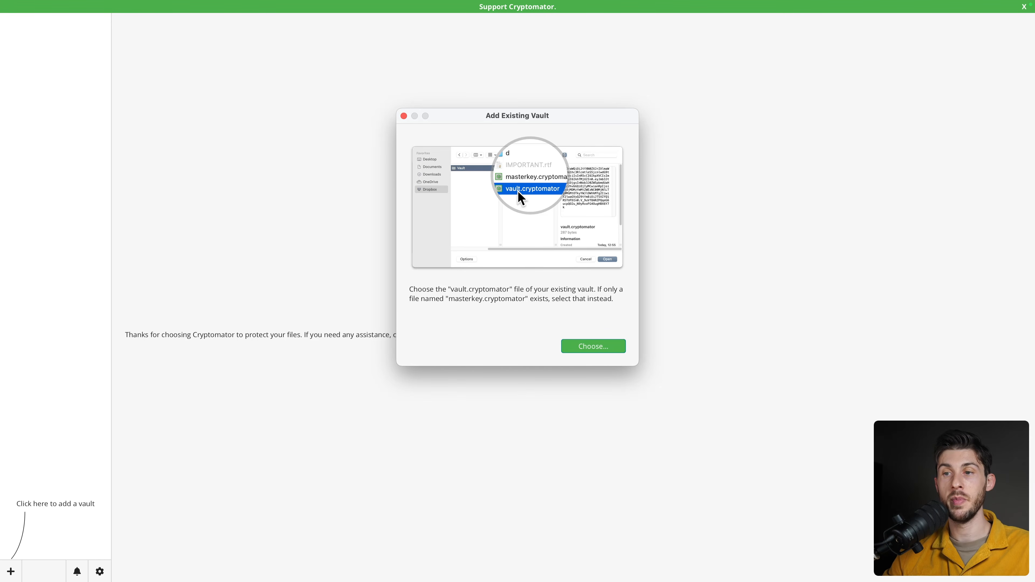
click(612, 346)
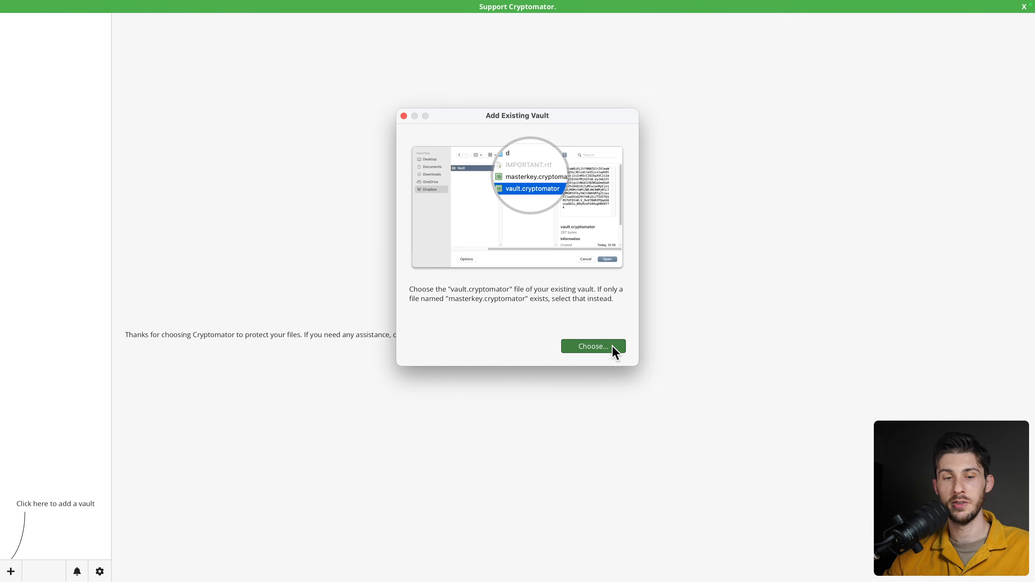
click(547, 195)
click(715, 350)
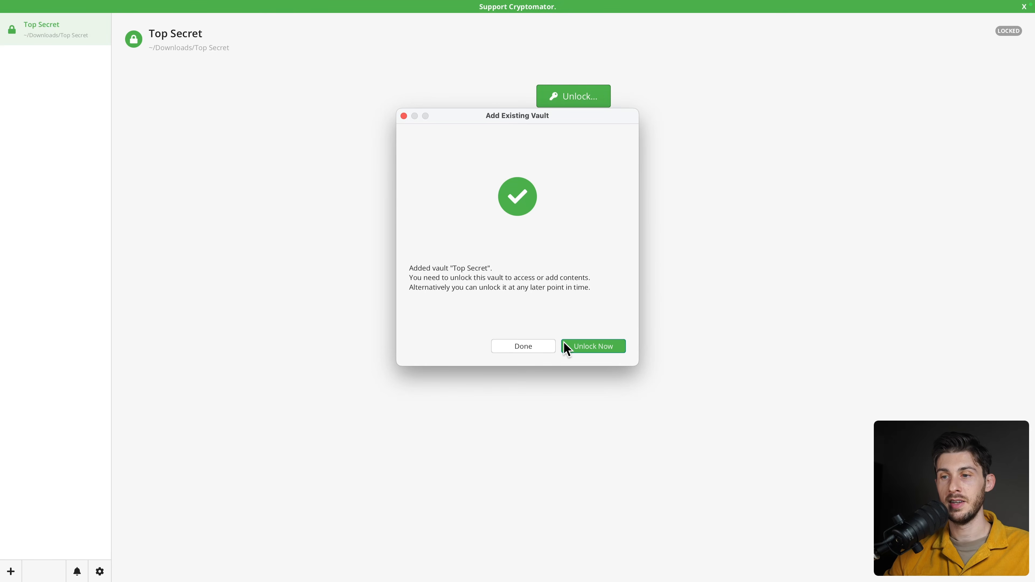
- Unlock the Top Secret vault by registering this device with the Account Key, keeping the device name "sensei"
click(585, 351)
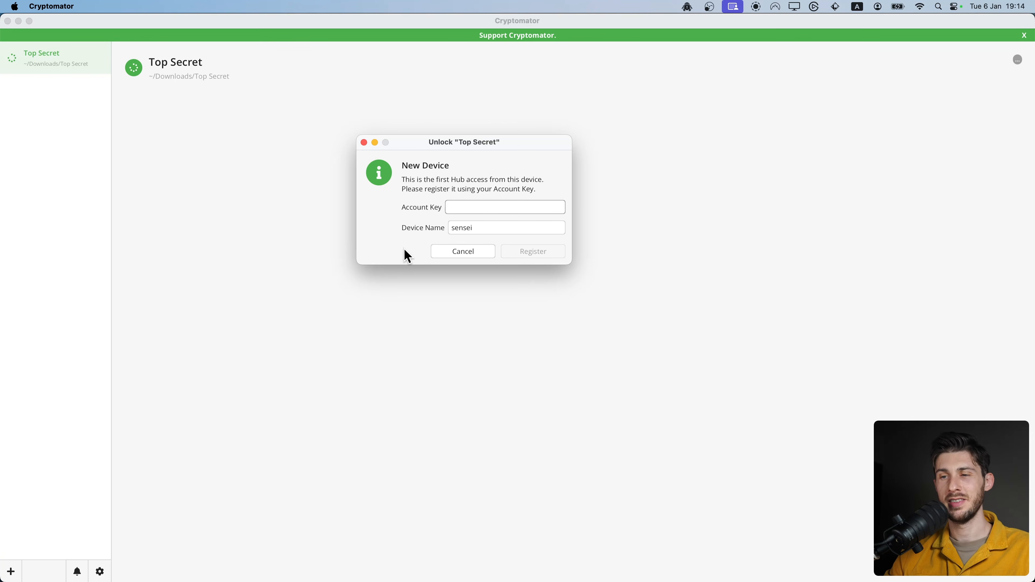
key(super+v)
click(516, 259)
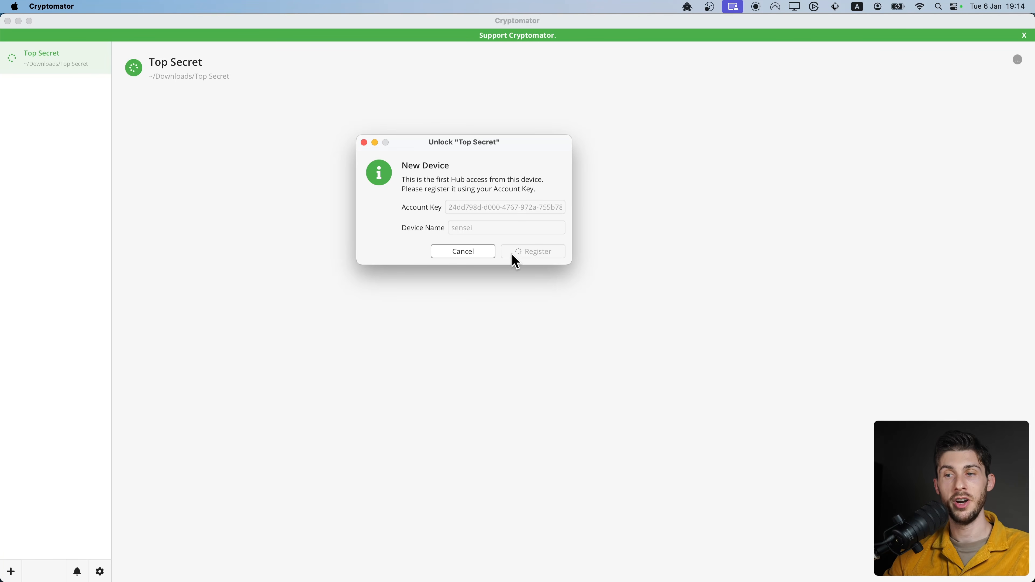
click(523, 224)
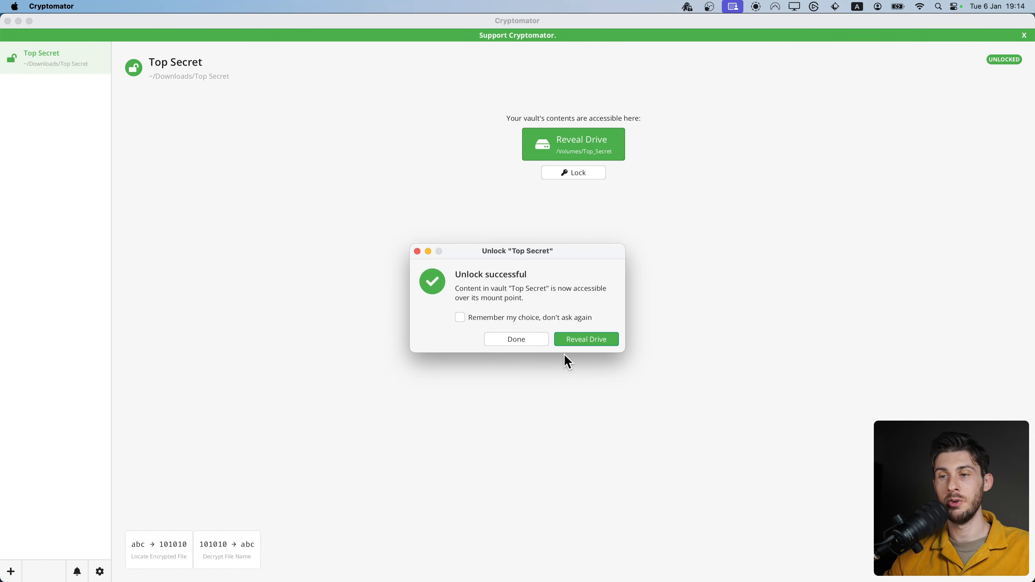
- Reveal the unlocked vault's drive and copy elestio_icon_512.png from the other Finder window into Top_Secret
click(594, 348)
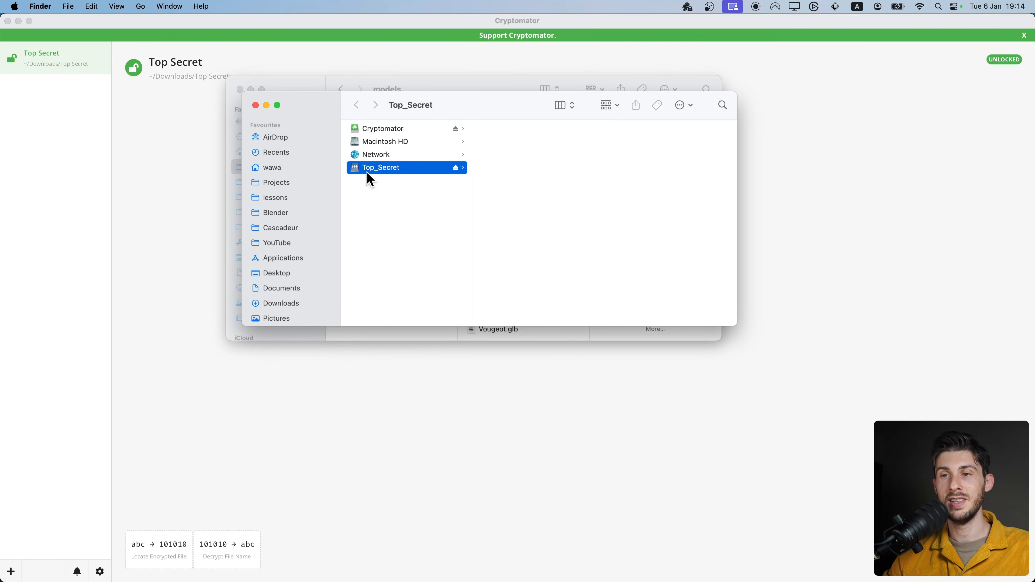
drag(492, 98, 572, 170)
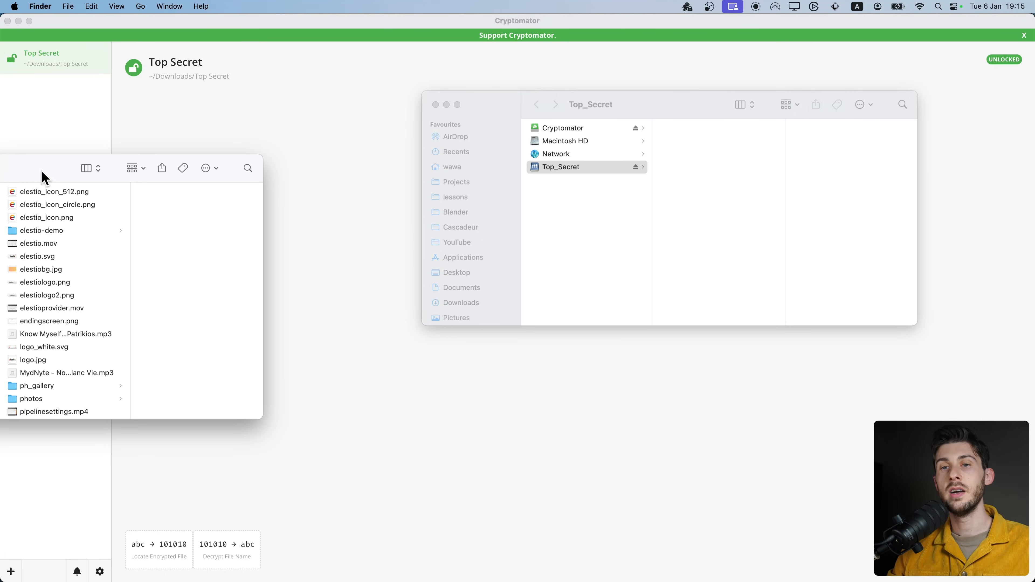
drag(61, 191, 711, 207)
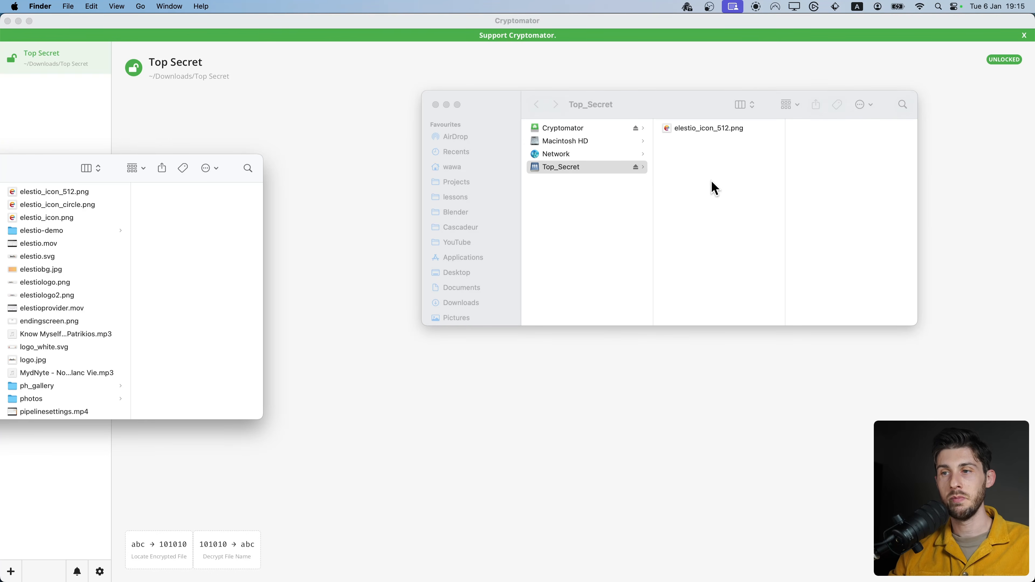
- Check elestio_icon_512.png on the Top_Secret drive, keeping its window clear of the vault controls, and lock the vault
click(312, 131)
click(572, 143)
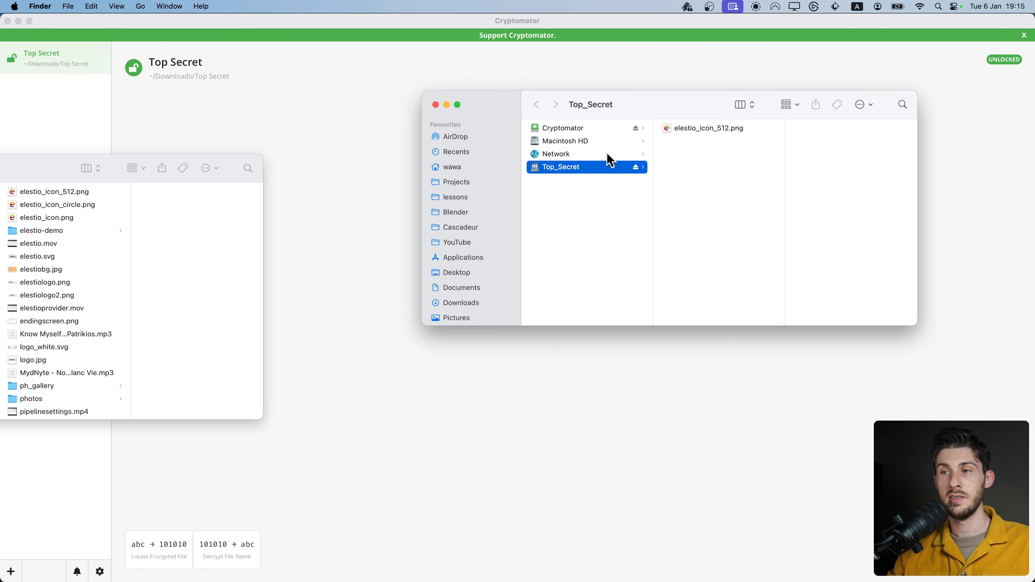
drag(688, 116, 637, 263)
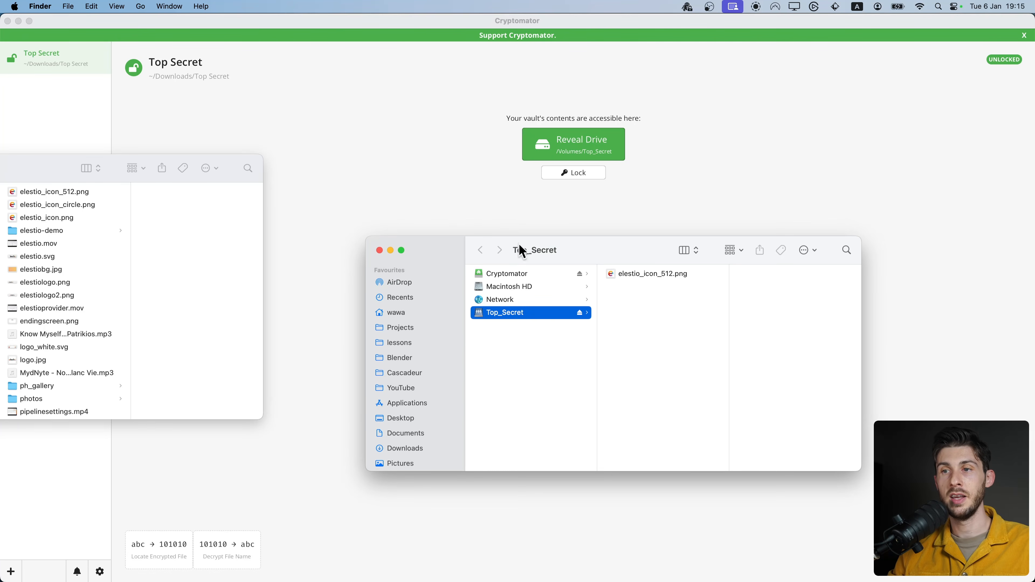
click(629, 274)
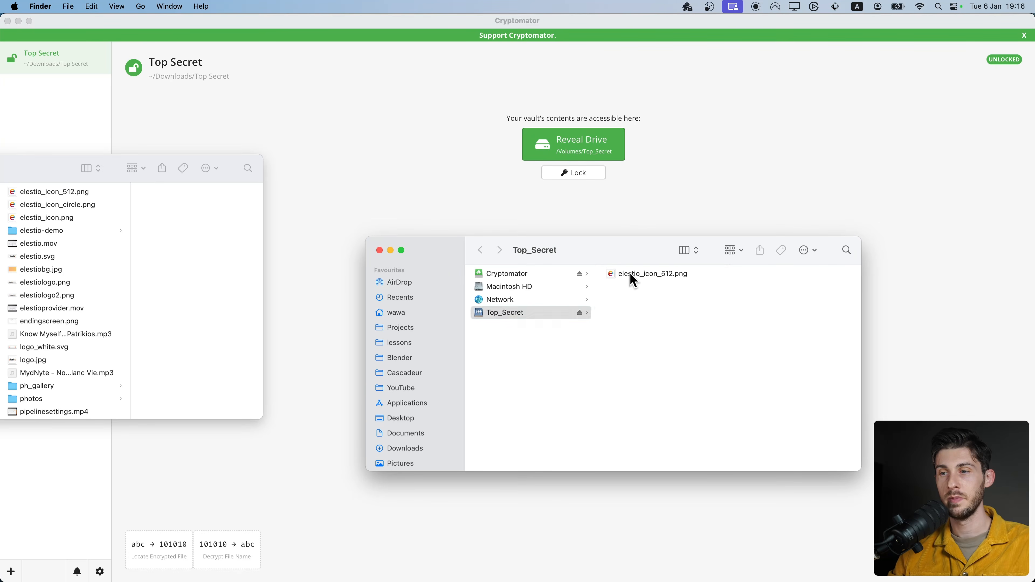
click(555, 176)
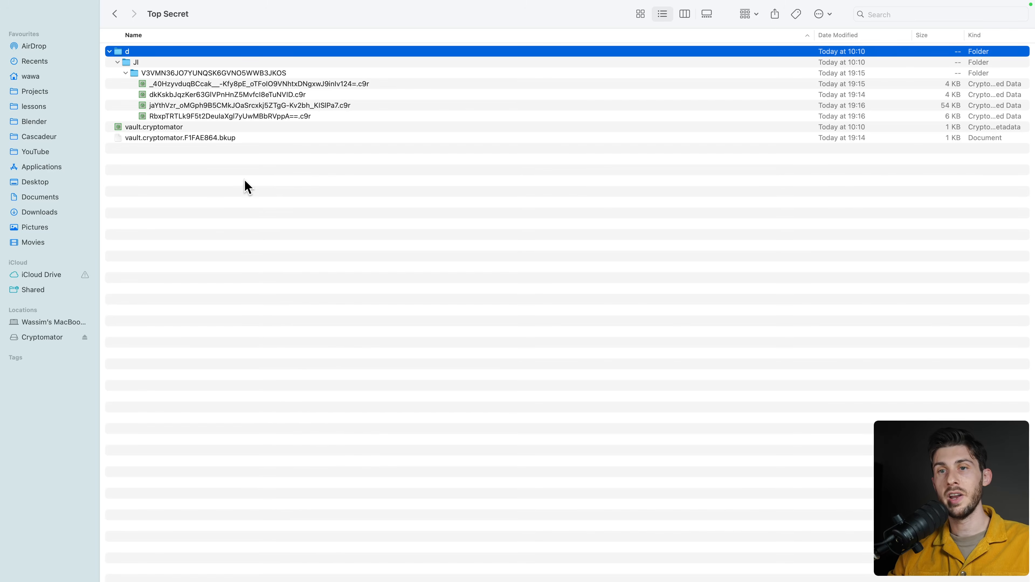
- Examine the four encrypted .c9r files in the downloaded Top Secret folder and request unlocking the vault again
click(203, 86)
click(198, 94)
click(196, 105)
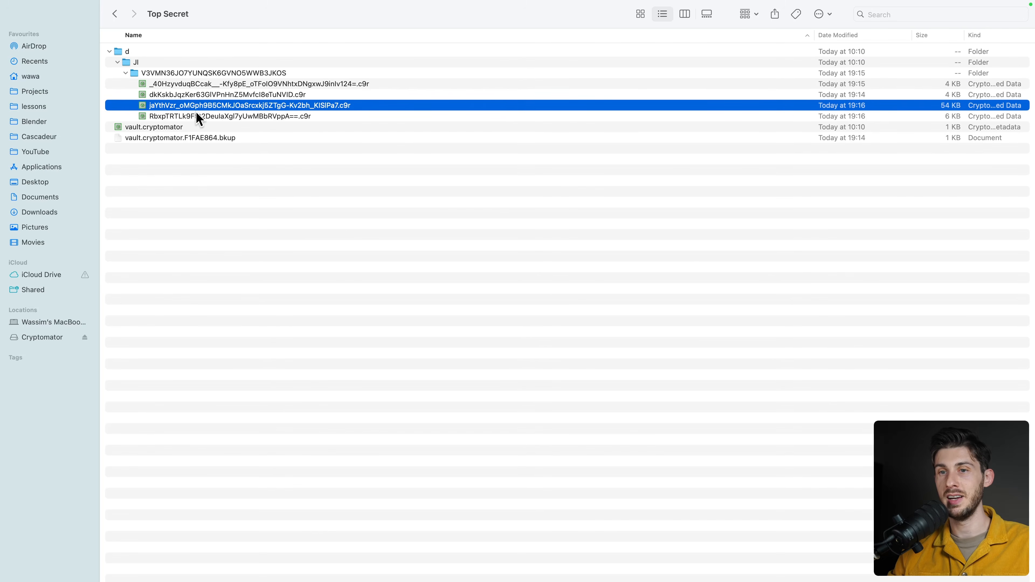
click(197, 116)
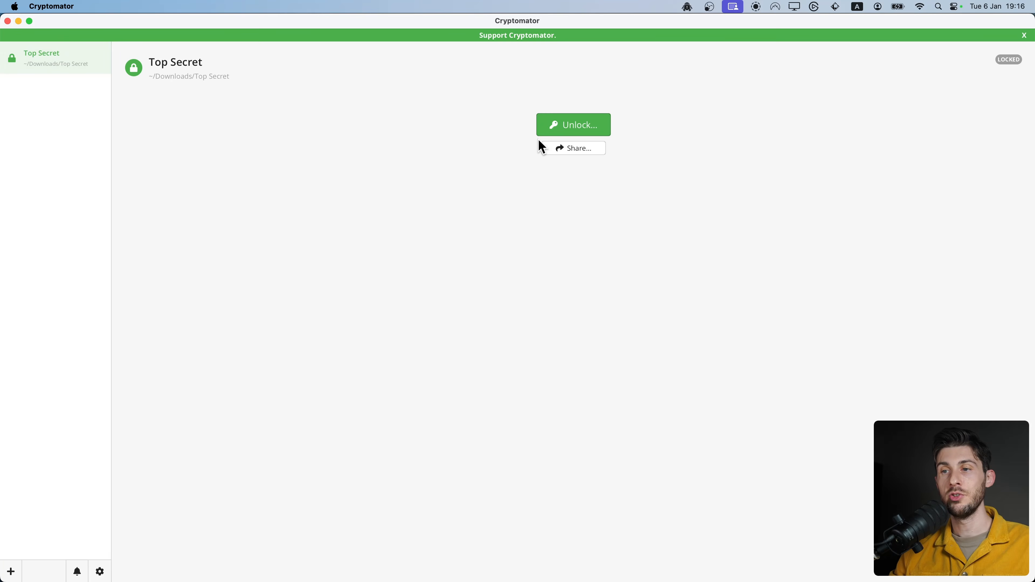
click(562, 131)
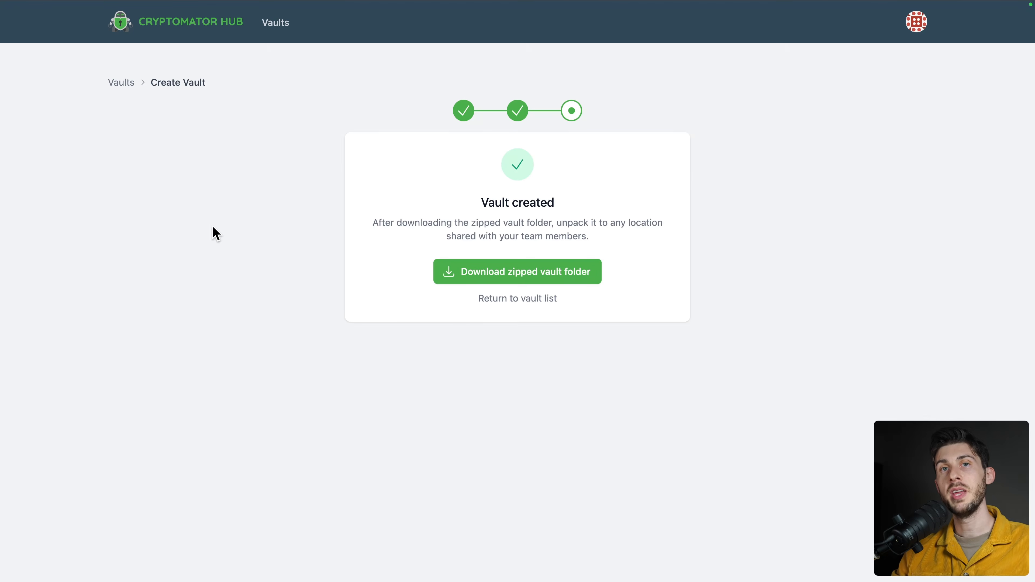
- Return to the vault list, open the Top Secret vault and search for a member by name to share it with
click(494, 300)
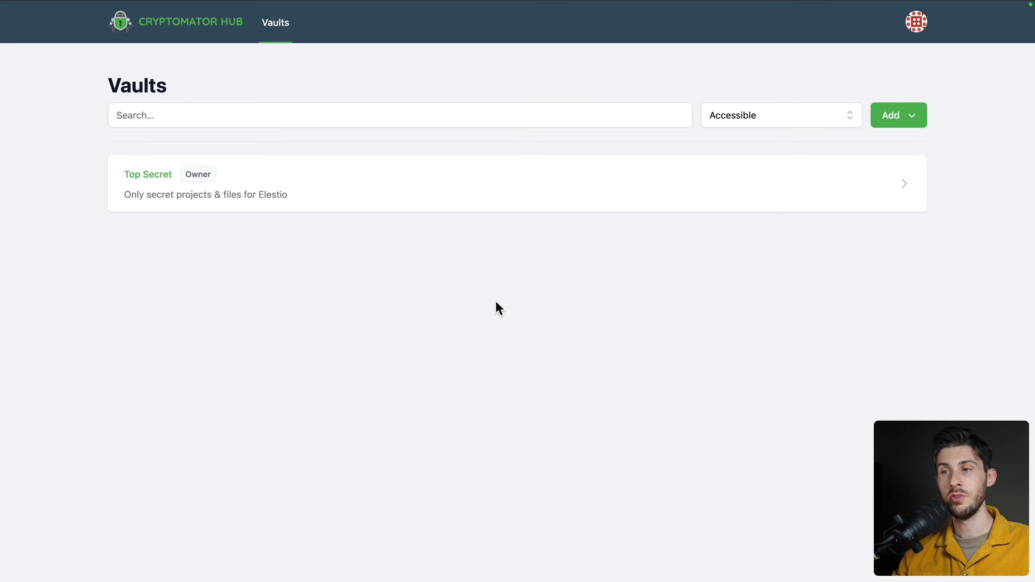
click(901, 189)
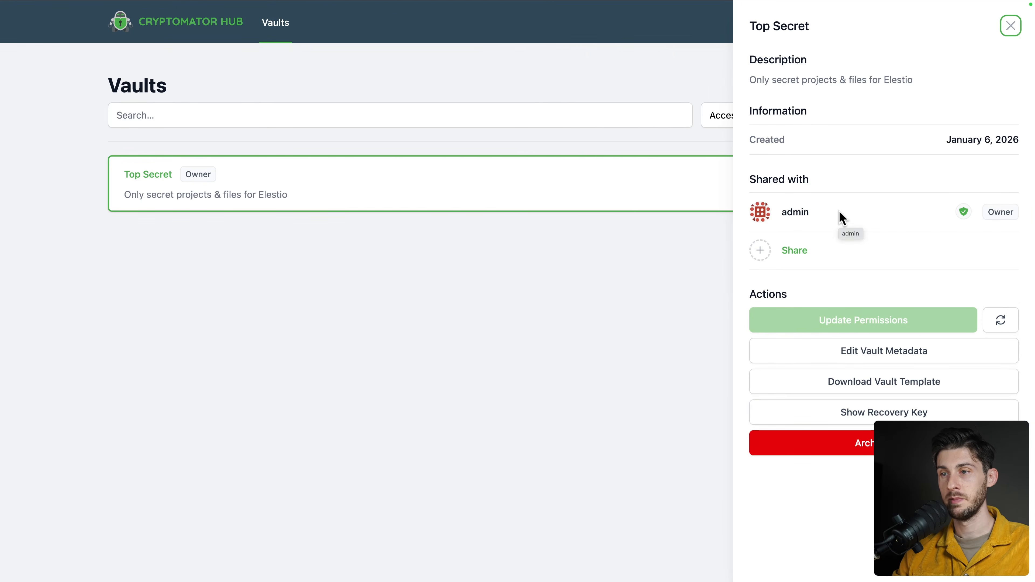
click(763, 256)
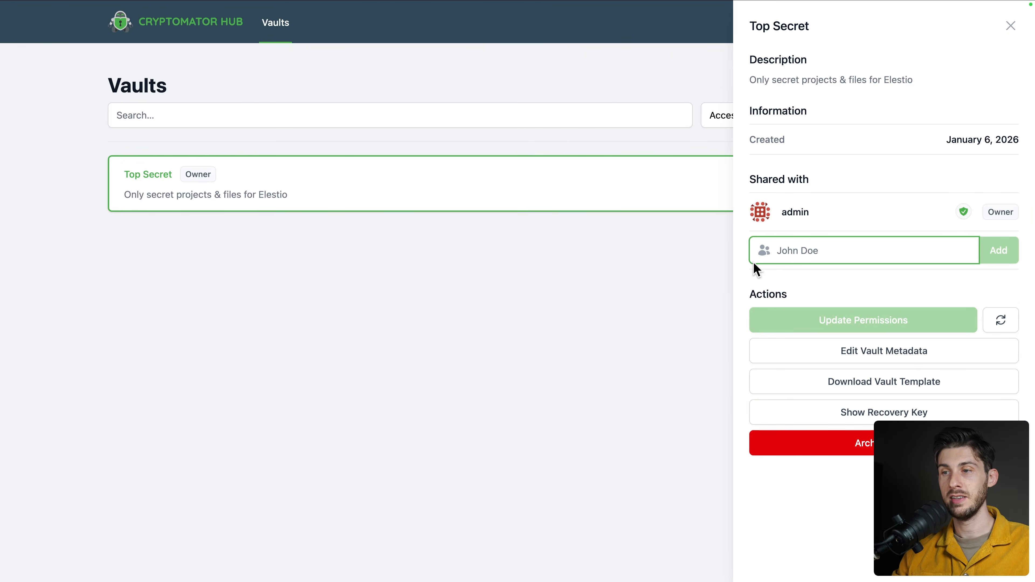
text(Jane Do)
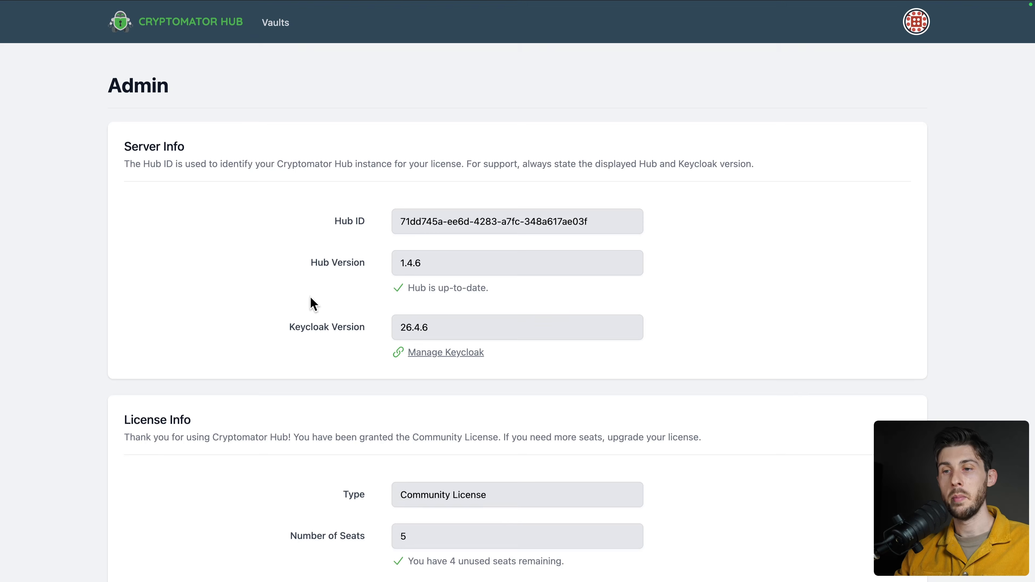
- Open Keycloak from the Hub's admin page and start creating a new user without any required user actions
click(455, 354)
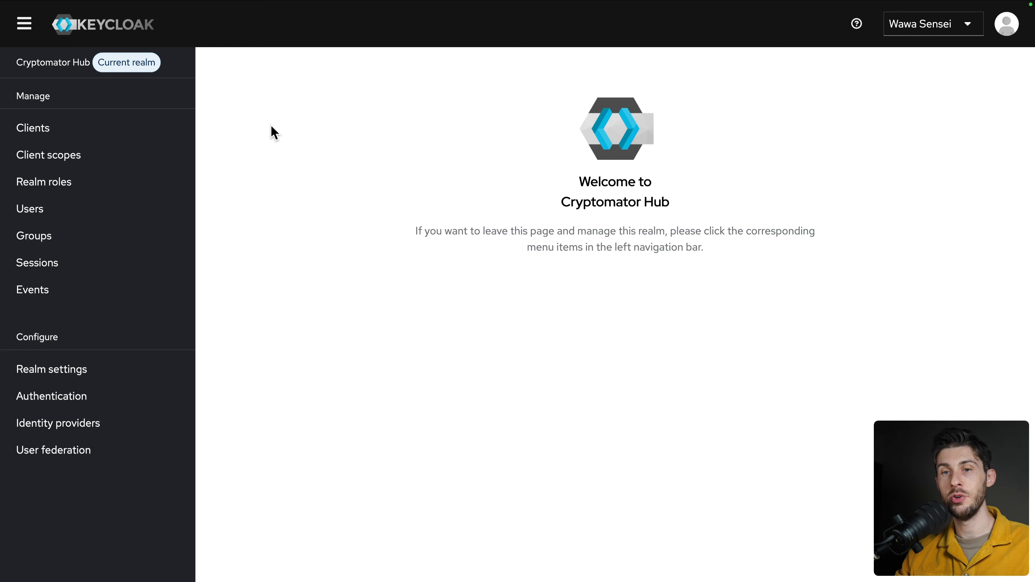
click(24, 216)
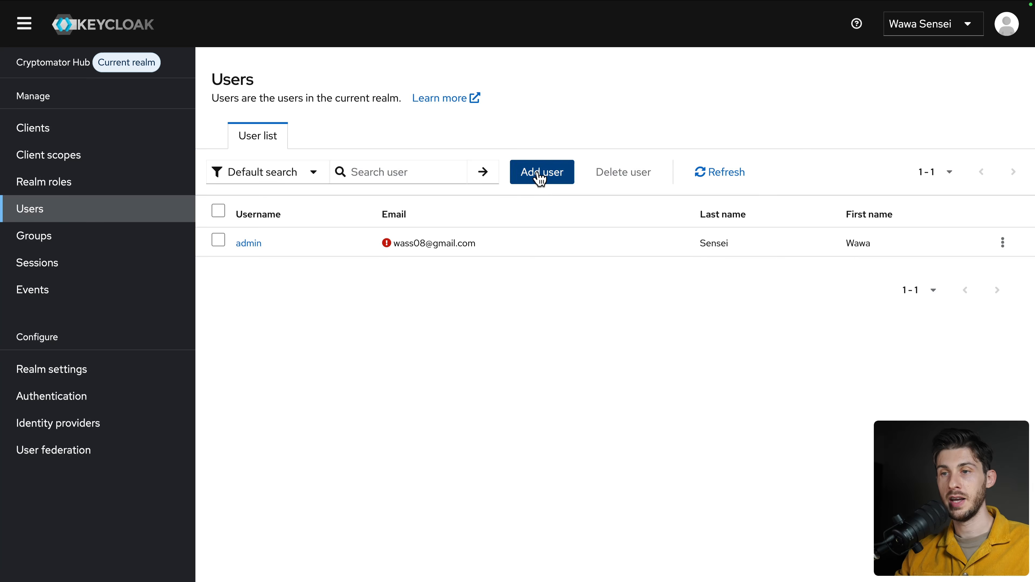
click(538, 174)
click(500, 165)
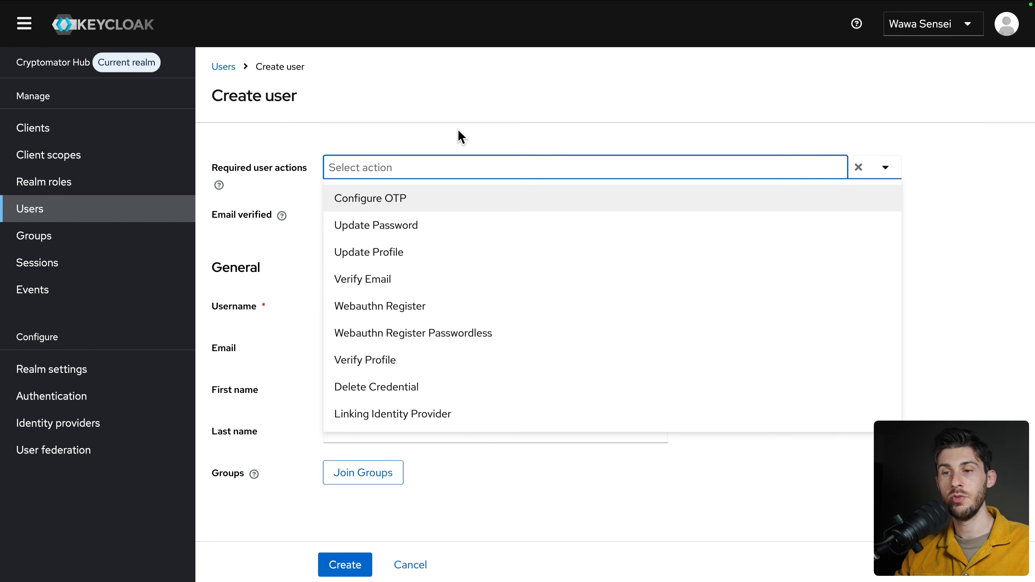
click(418, 141)
- Create the user with the member's first and last name, using their full name without a space as the username
click(372, 313)
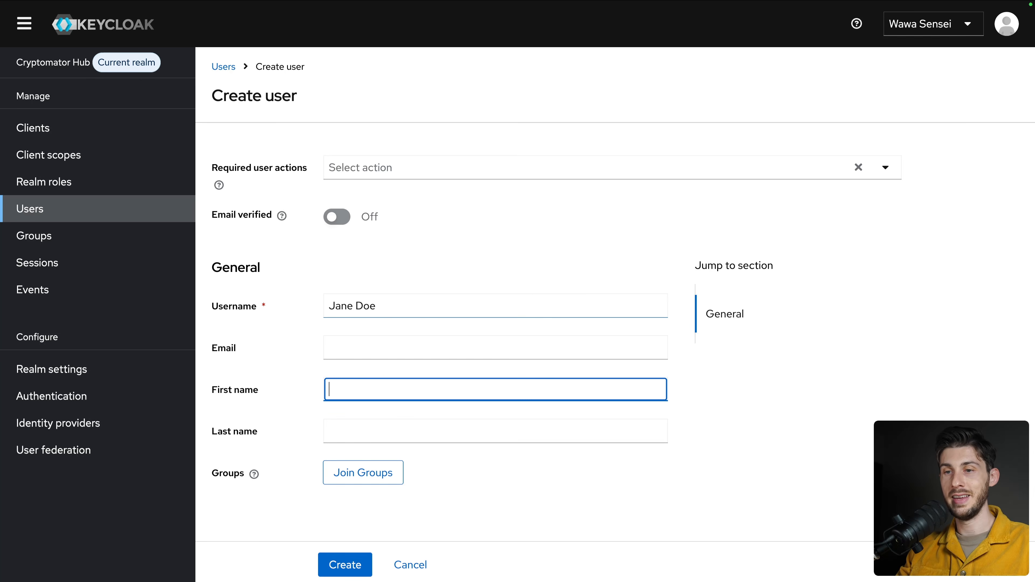
text(Jane)
key(Tab)
text(Doe)
click(262, 460)
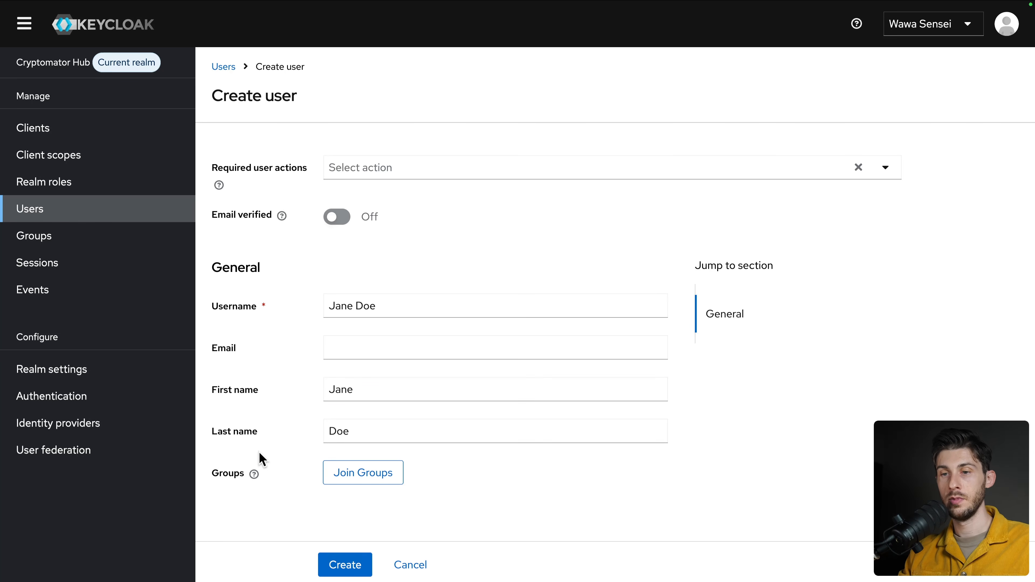
click(332, 563)
click(356, 305)
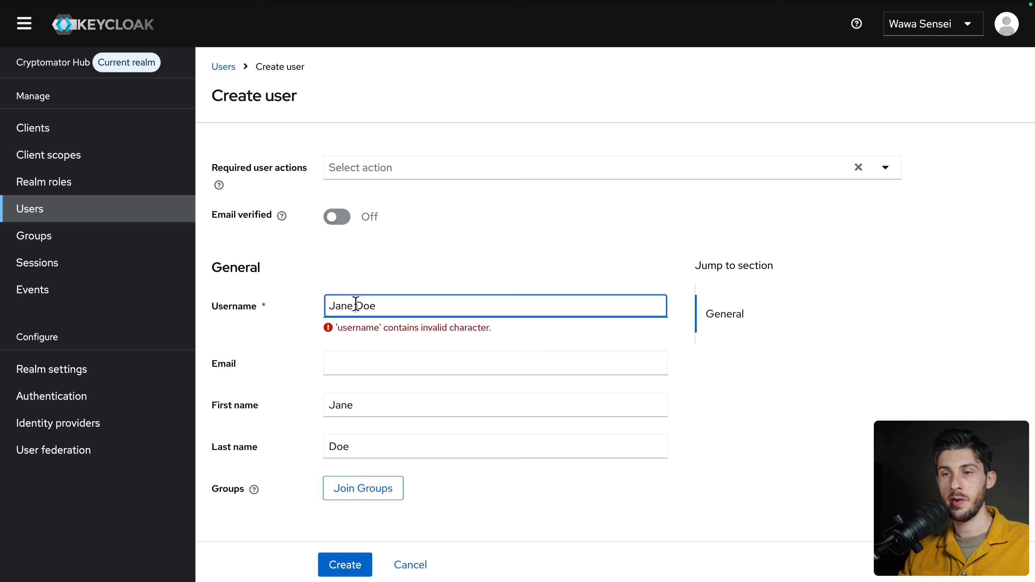
key(BackSpace)
click(332, 562)
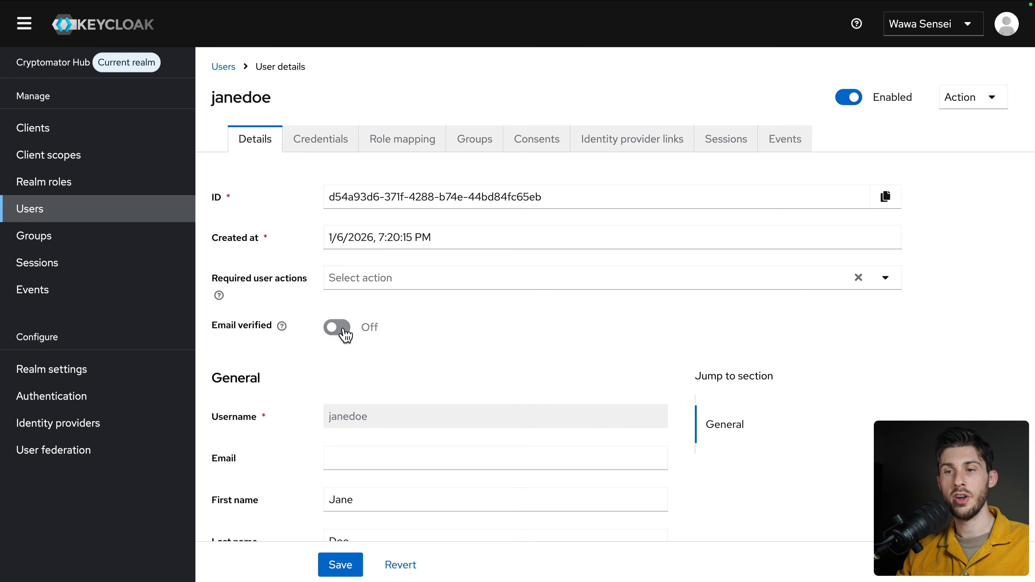
- Mark the new user's email as verified, save the user, and assign them the admin realm role
click(338, 328)
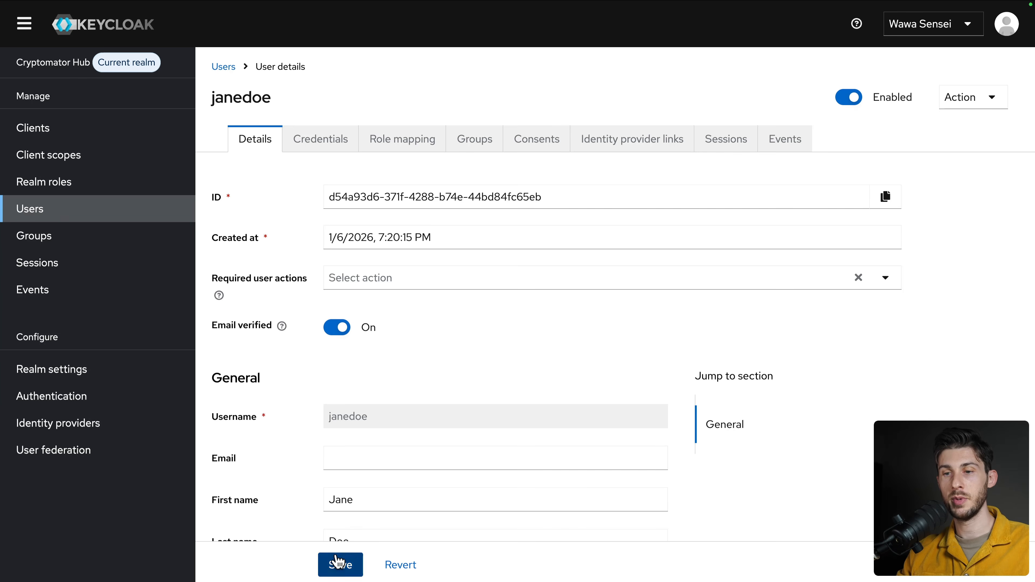
click(339, 565)
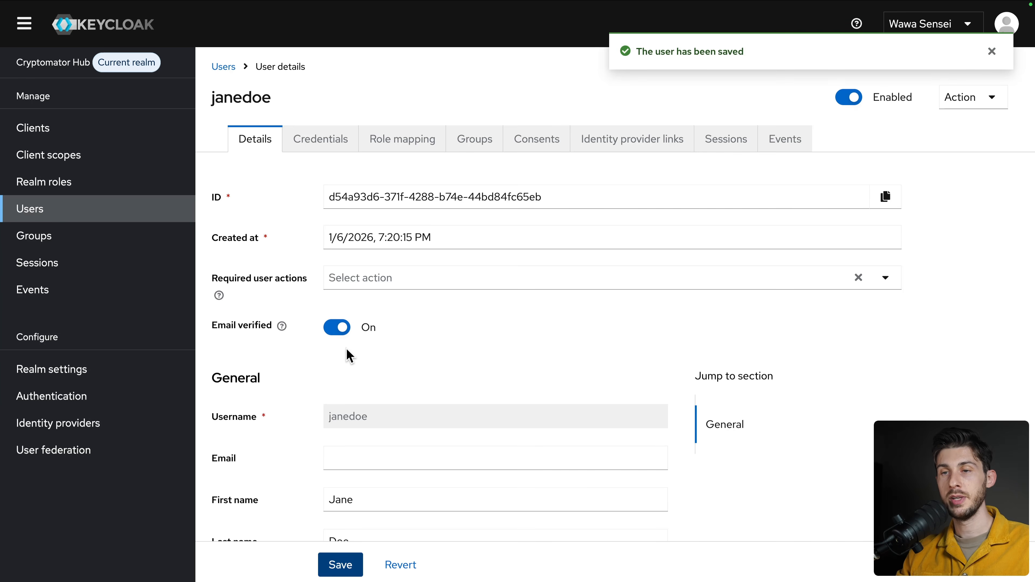
click(378, 148)
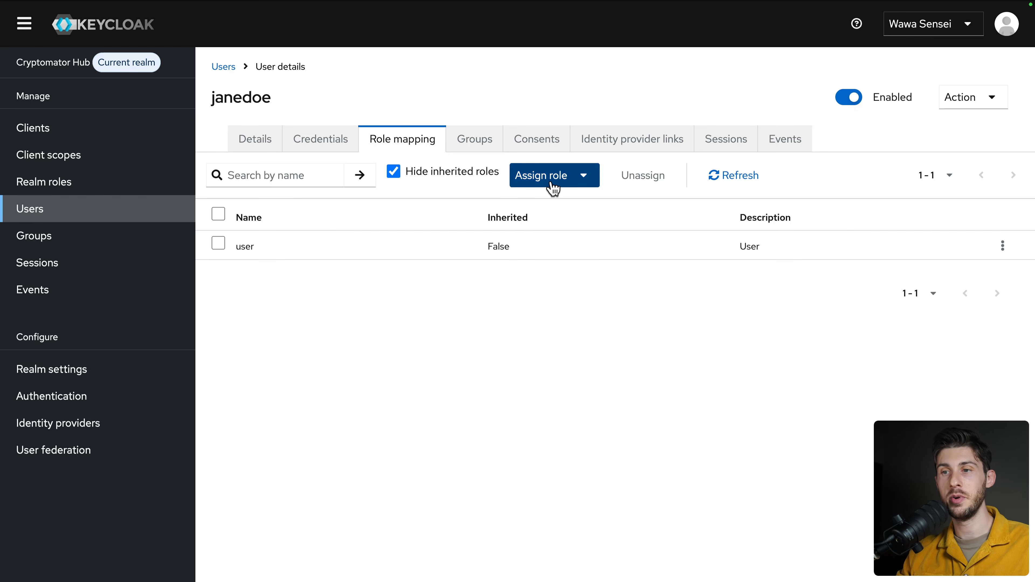
click(523, 181)
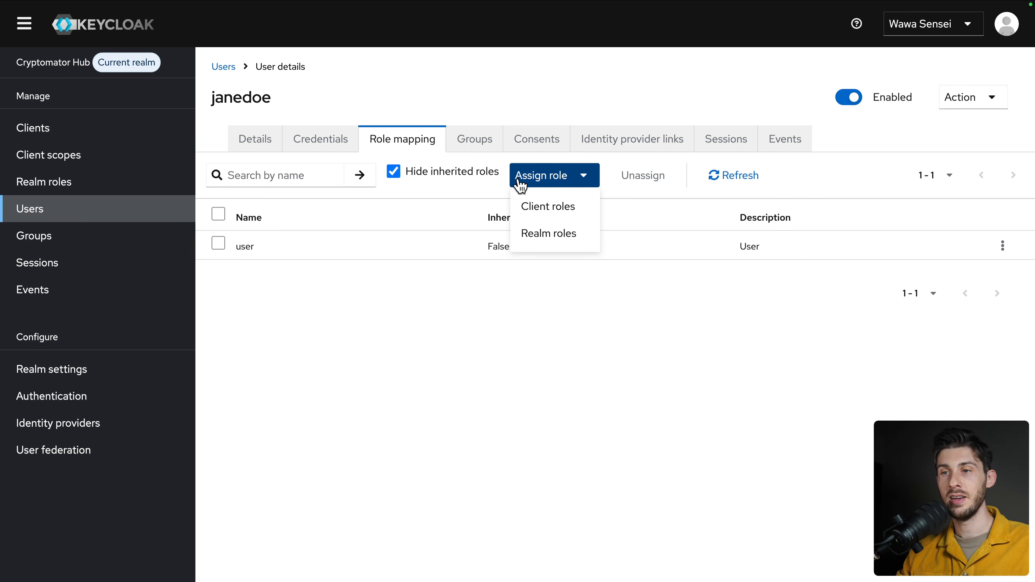
click(531, 236)
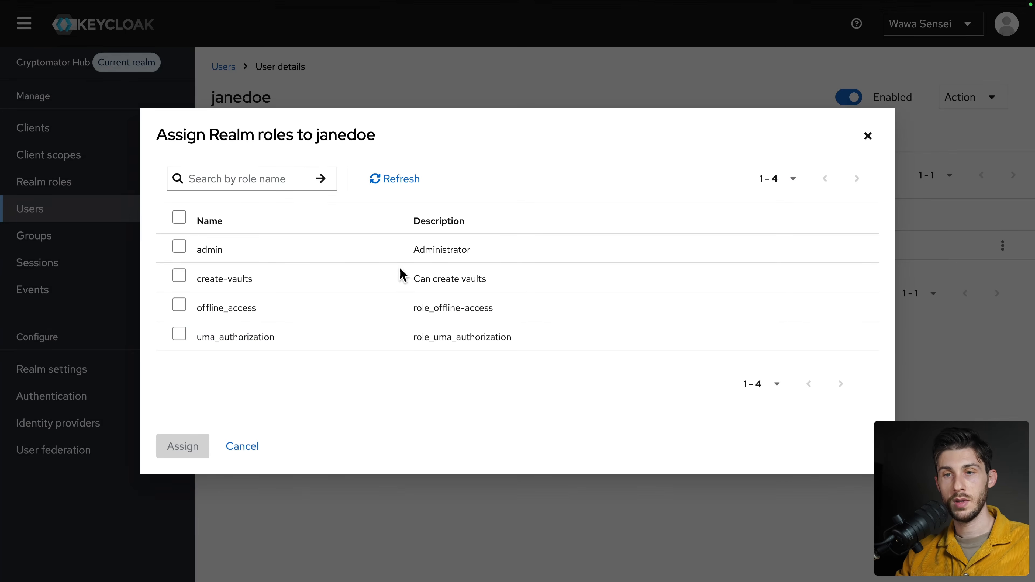
click(179, 246)
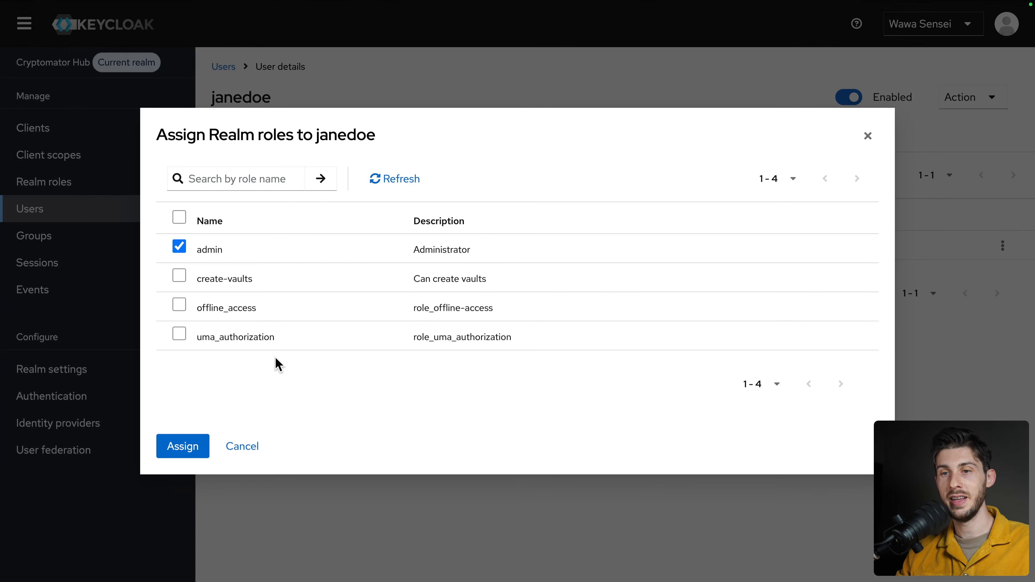
click(175, 447)
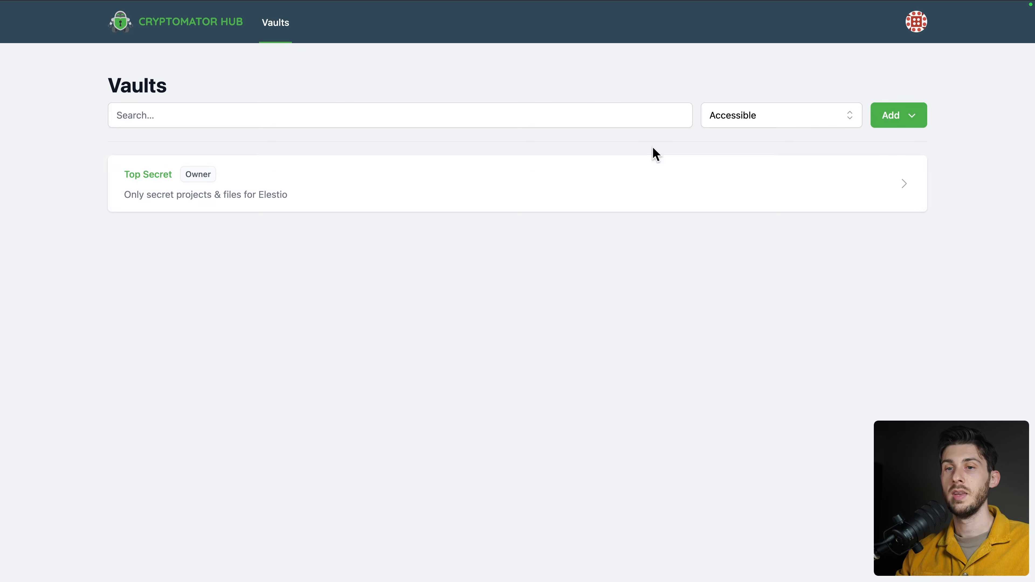
- Share the Top Secret vault with the newly created user and view that member's ownership and removal options
click(813, 200)
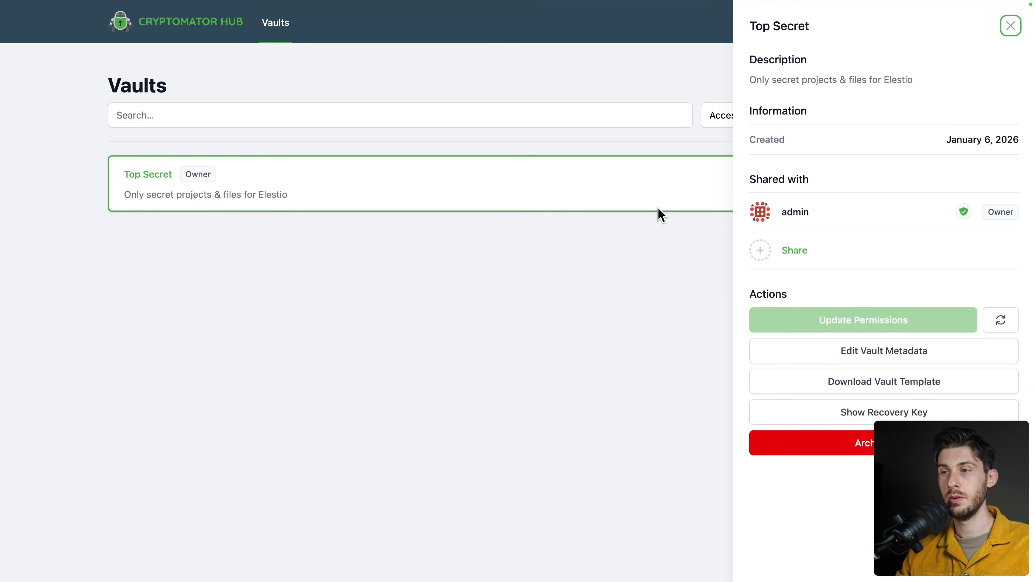
click(757, 248)
text(jan)
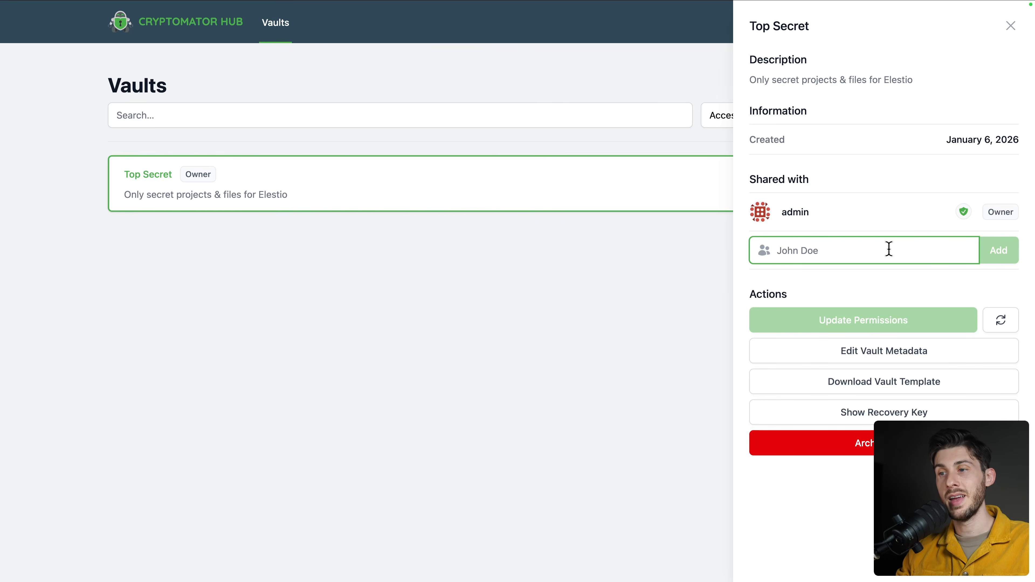
text(Jane)
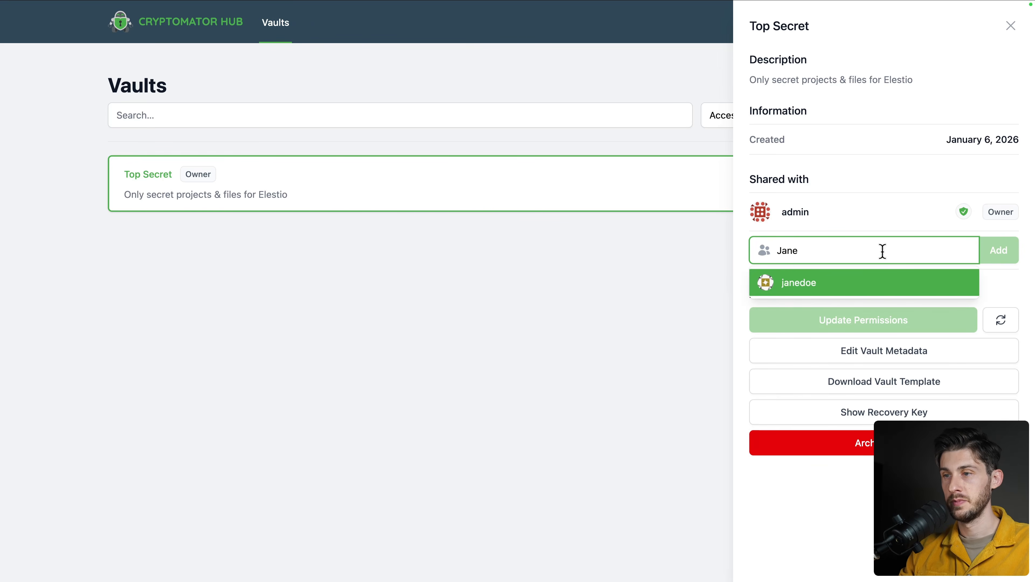
click(813, 288)
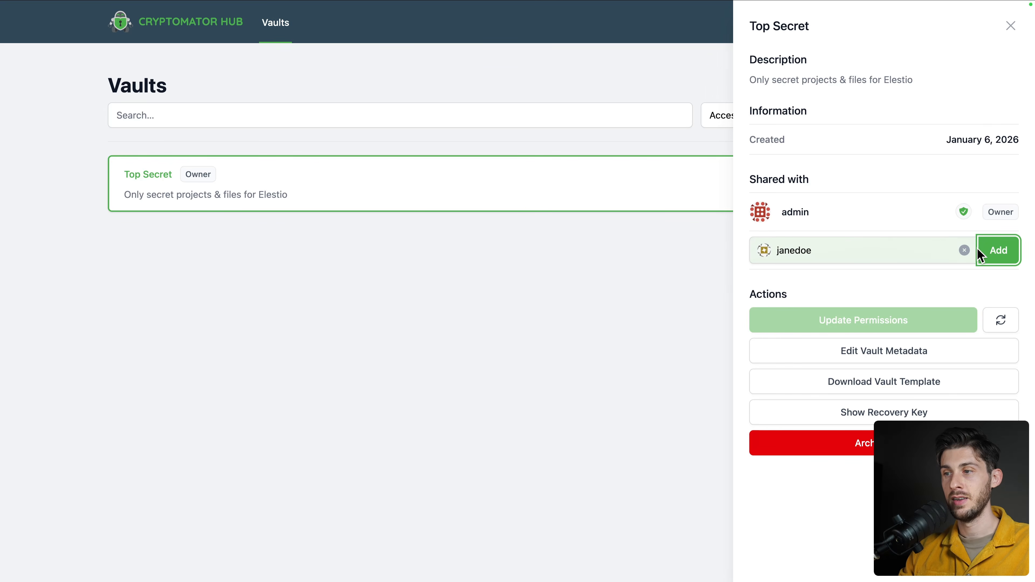
click(989, 248)
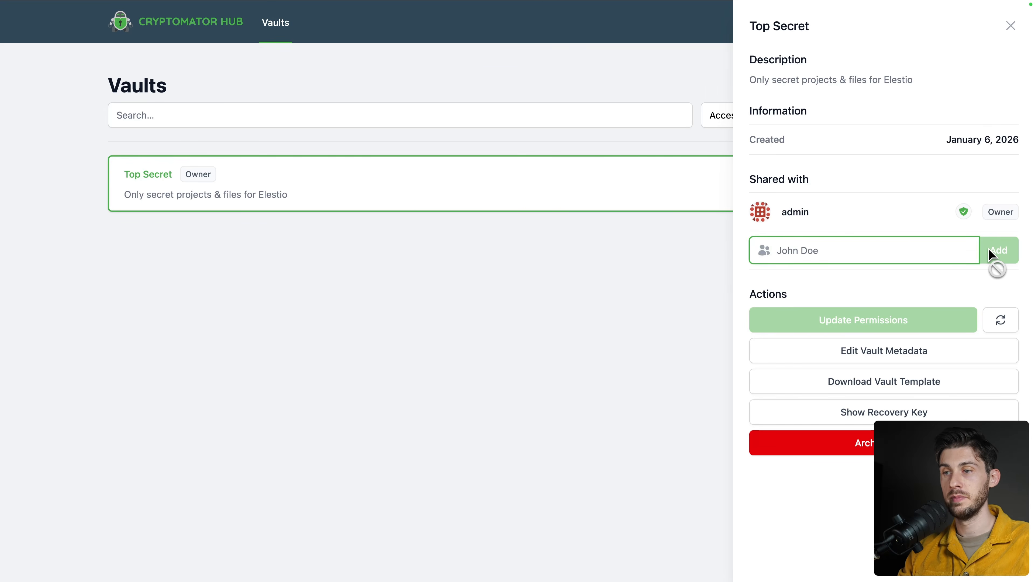
click(1008, 250)
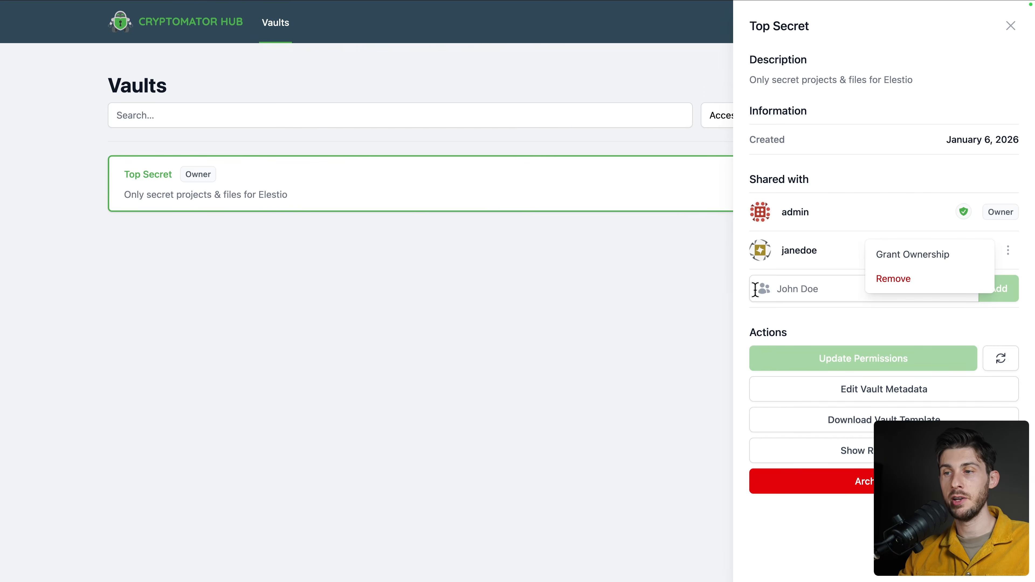
click(744, 299)
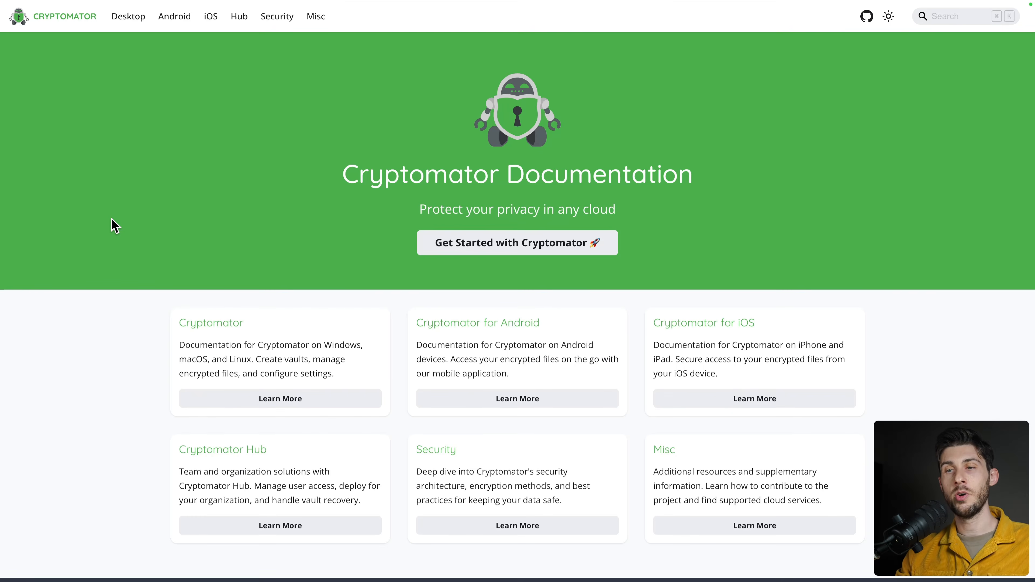
- Examine the Cryptomator documentation home page, enlarged, down to the Cryptomator Hub, Security and Misc sections
key(super+equal)
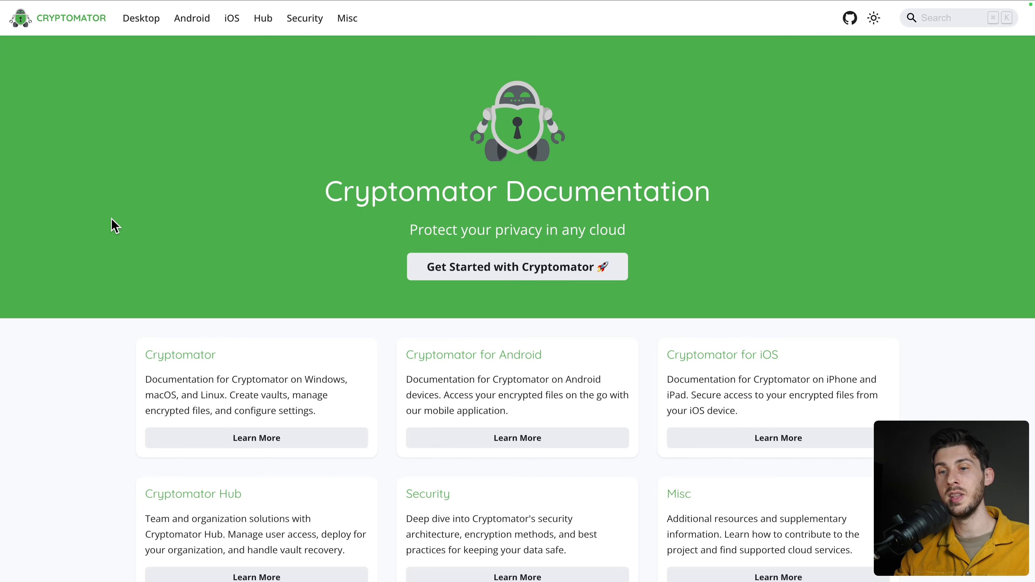
scroll(200, 275, down, 4)
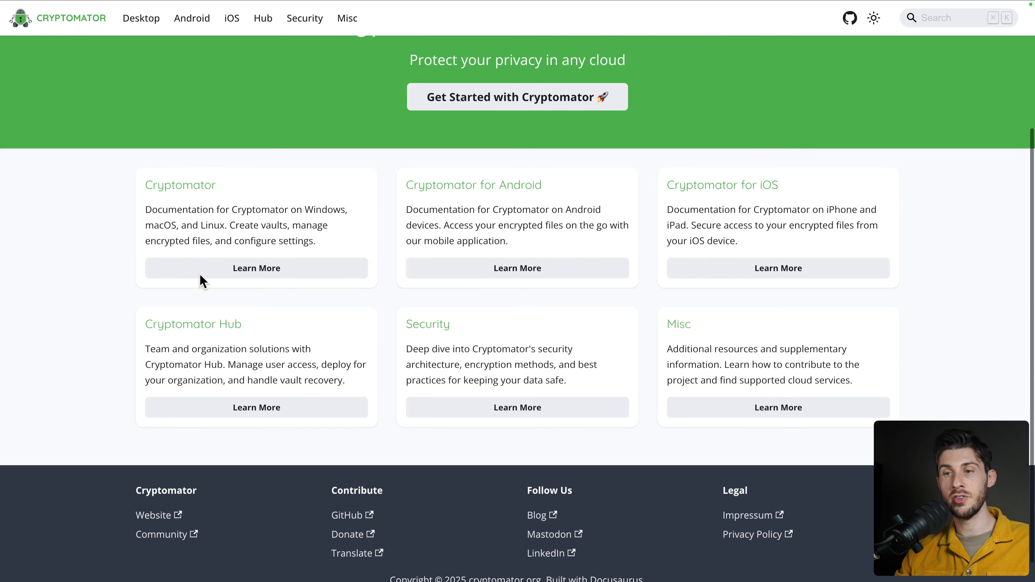